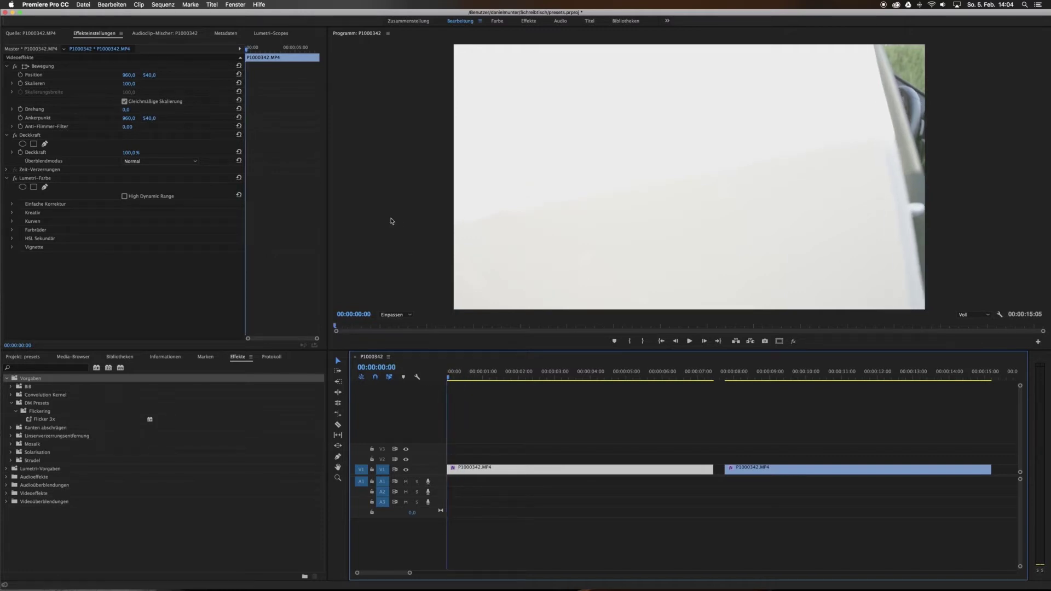
# - Key the first clip's opacity at 0%, then 100%, then 0% on the next frame
pyautogui.click(130, 153)
pyautogui.write('0')
pyautogui.press('Return')
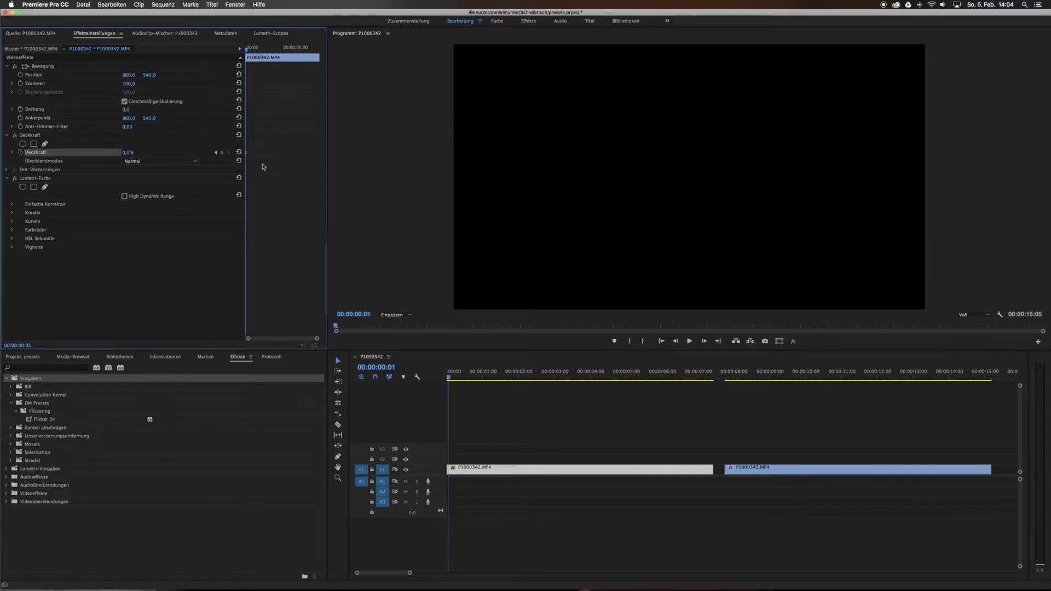
pyautogui.click(130, 152)
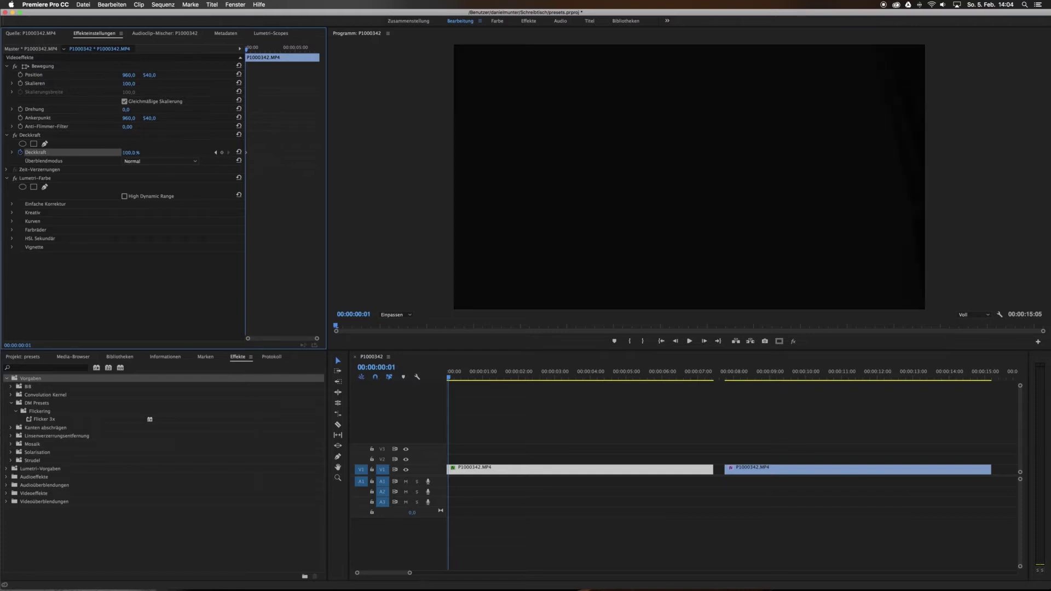
pyautogui.write('100')
pyautogui.press('Return')
pyautogui.press('Right')
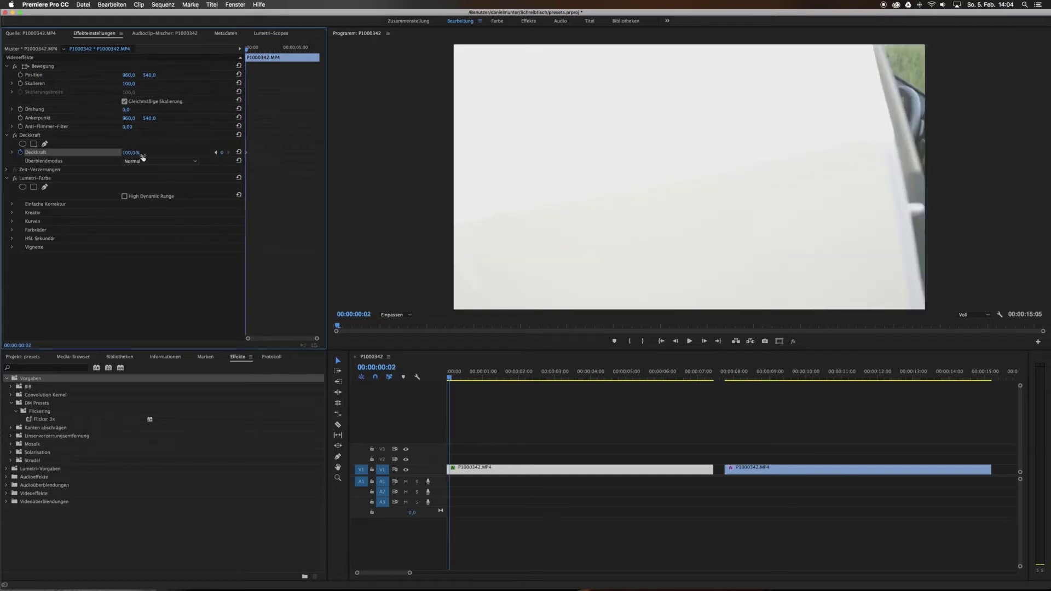
pyautogui.click(131, 153)
pyautogui.write('0')
pyautogui.press('Return')
# - Continue alternating opacity 100%, 0%, 100% on the following frames, then scrub back to preview
pyautogui.press('Right')
pyautogui.click(131, 152)
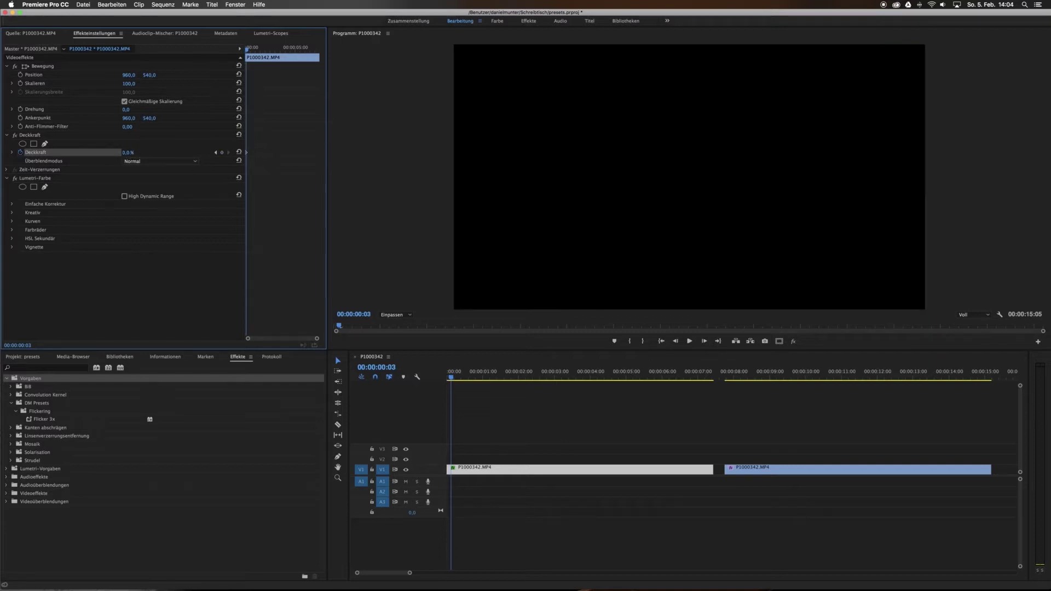
pyautogui.write('100')
pyautogui.press('Return')
pyautogui.press('Right')
pyautogui.click(131, 153)
pyautogui.write('0')
pyautogui.press('Return')
pyautogui.press('Right')
pyautogui.press('Right')
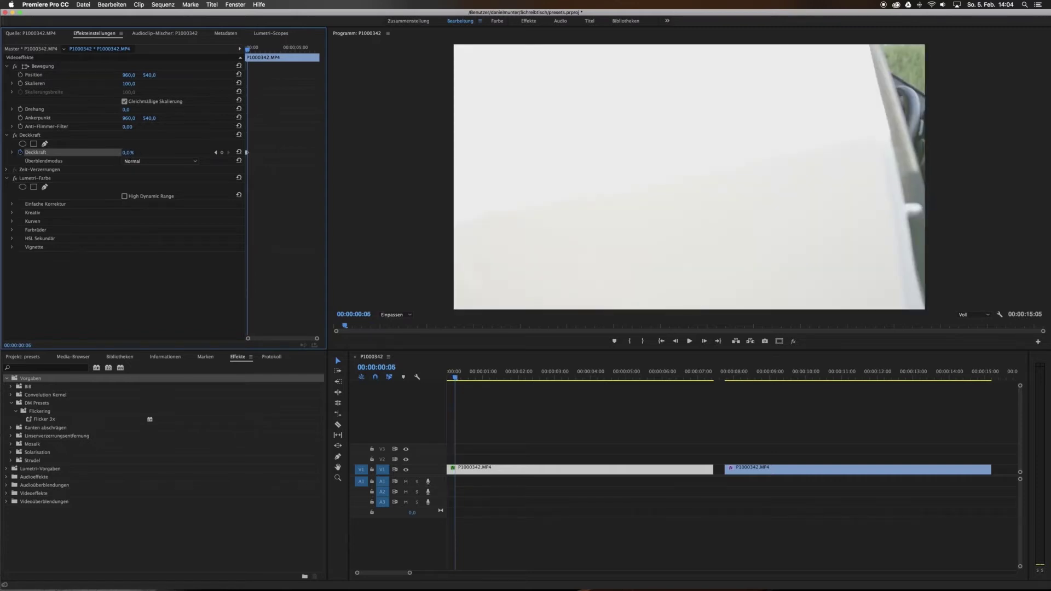
pyautogui.press('Right')
pyautogui.click(131, 152)
pyautogui.write('100')
pyautogui.press('Return')
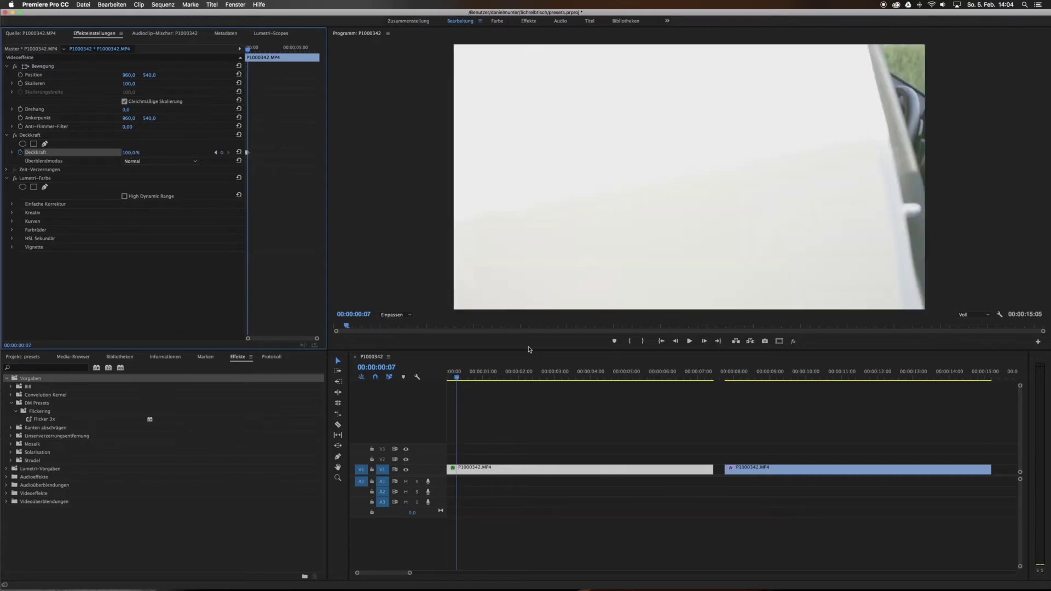
pyautogui.moveTo(457, 379); pyautogui.dragTo(444, 380)
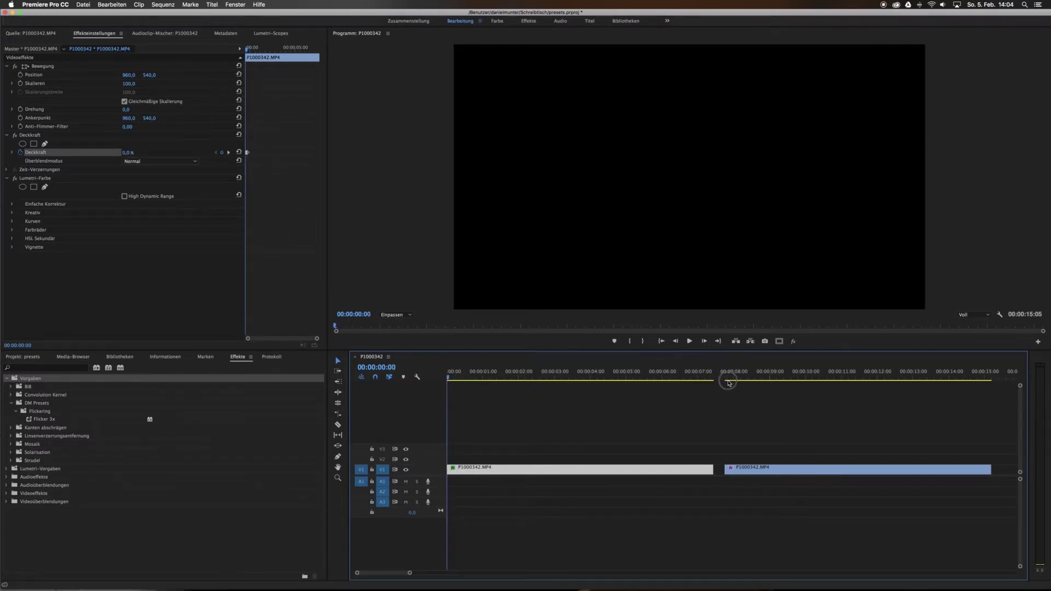
# - Compare the first and second clips' opacity keyframes with the playhead at the second clip's start
pyautogui.click(725, 379)
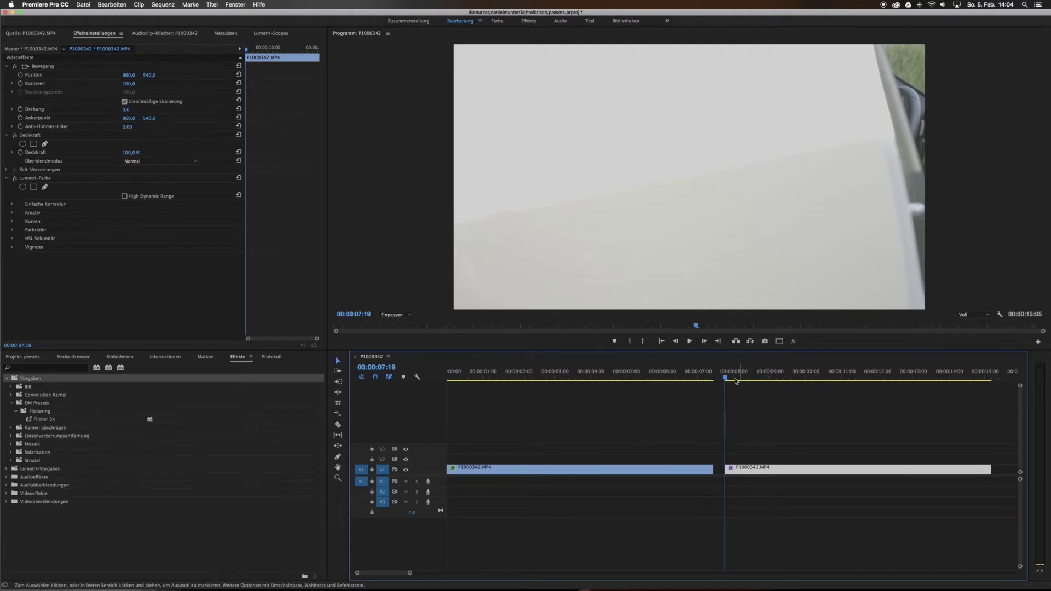
pyautogui.click(727, 378)
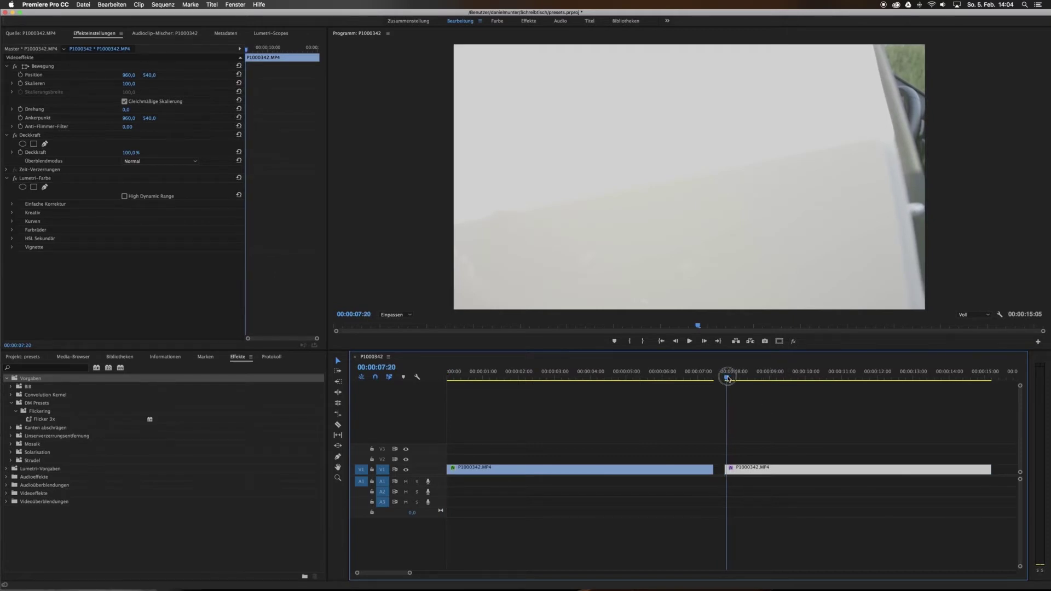
pyautogui.click(697, 473)
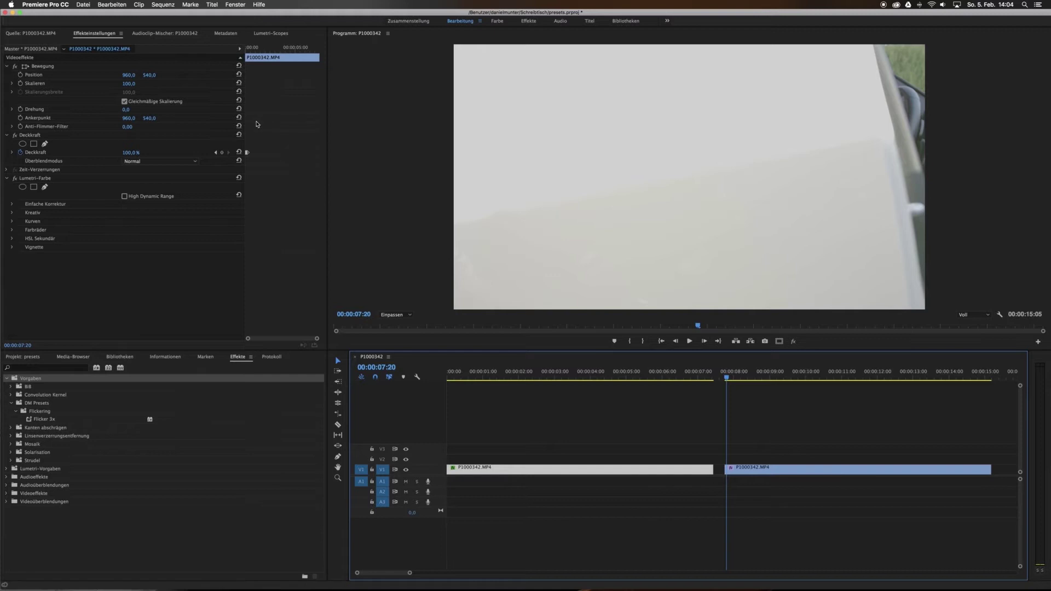
pyautogui.click(26, 137)
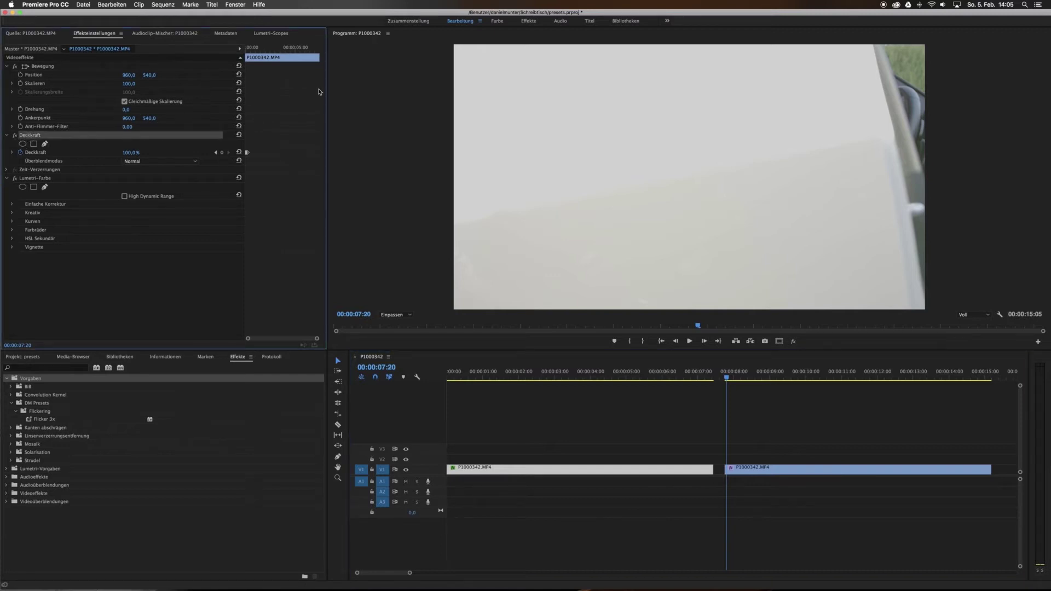
pyautogui.click(733, 470)
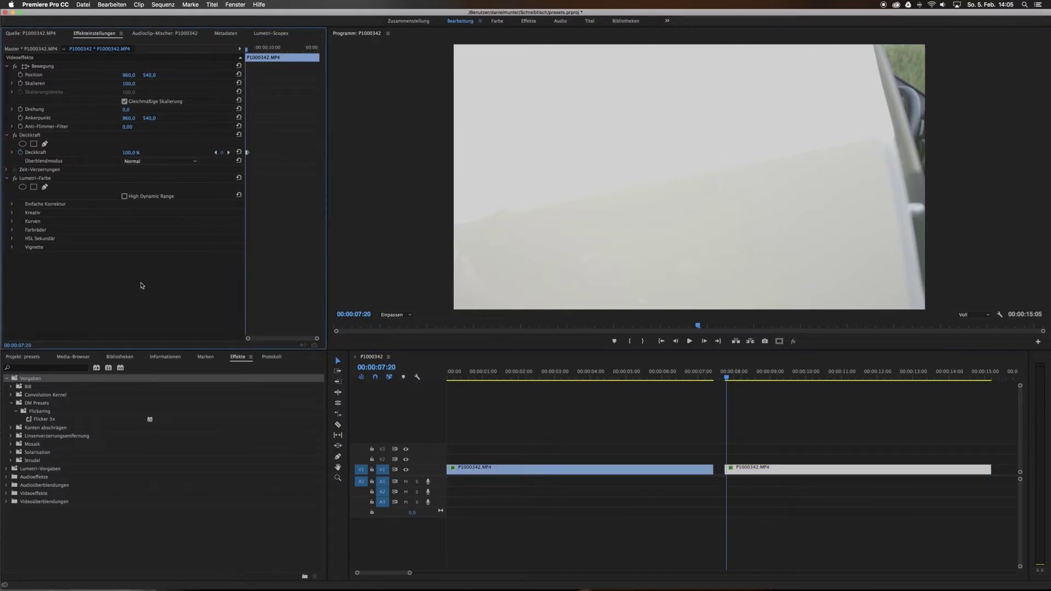
pyautogui.click(727, 378)
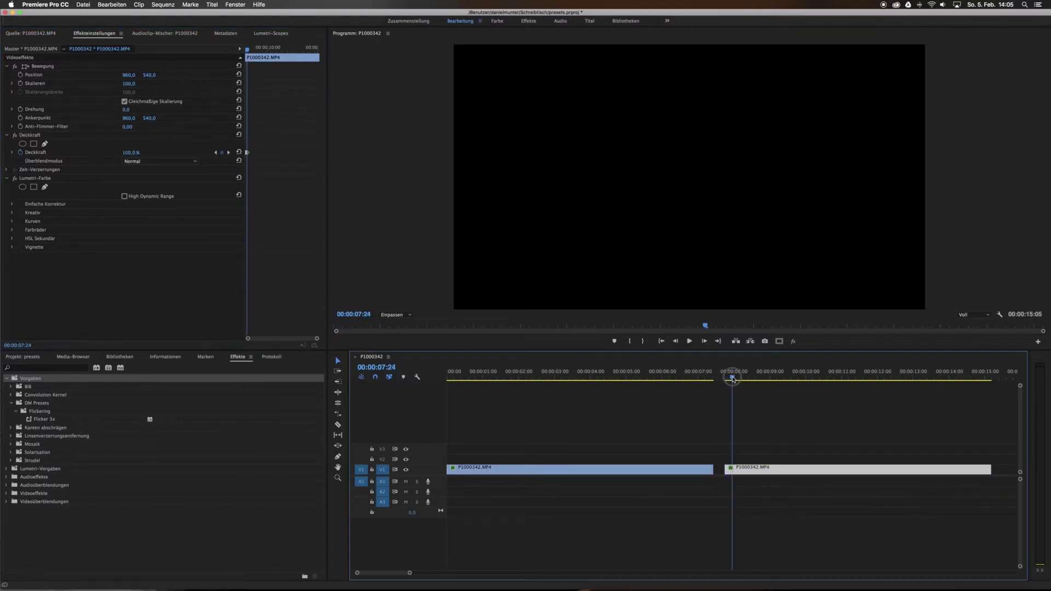
pyautogui.moveTo(727, 377); pyautogui.dragTo(727, 379)
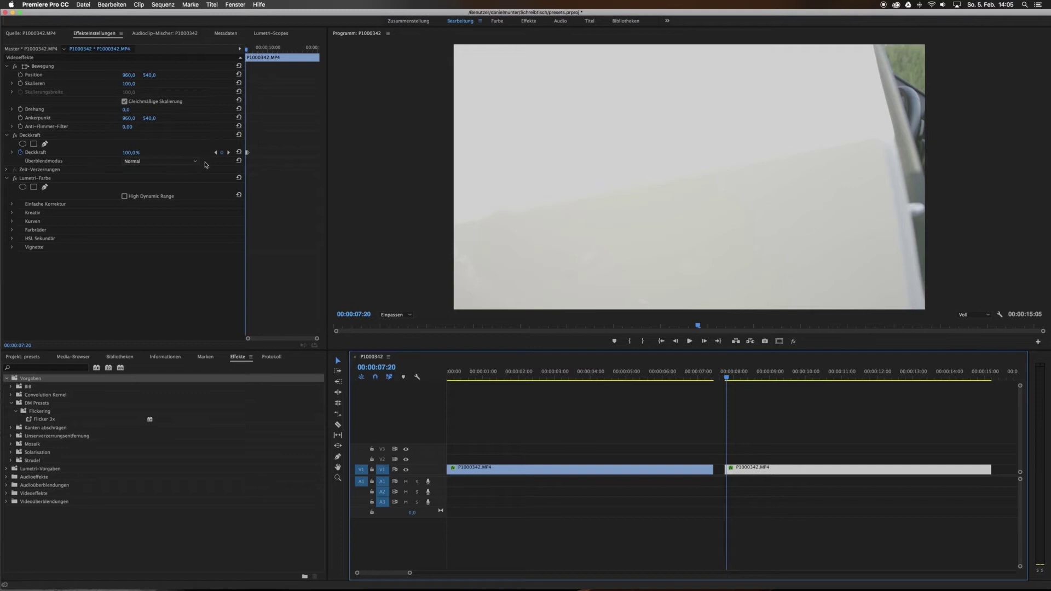
# - Dismiss the second clip's warning, then delete the first clip's opacity keyframes and scrub to verify
pyautogui.click(20, 152)
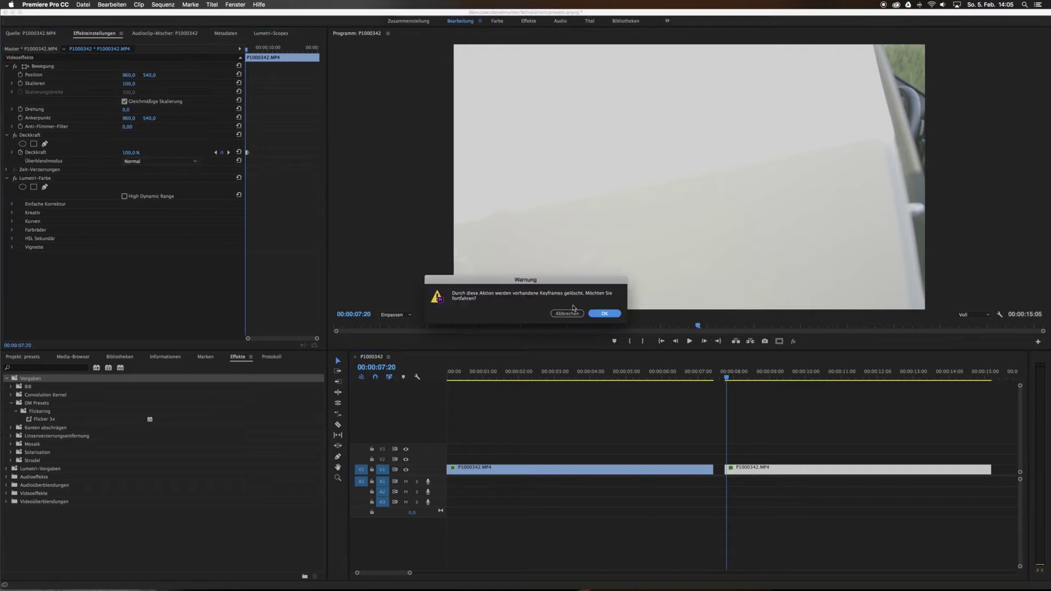
pyautogui.click(598, 314)
pyautogui.click(518, 470)
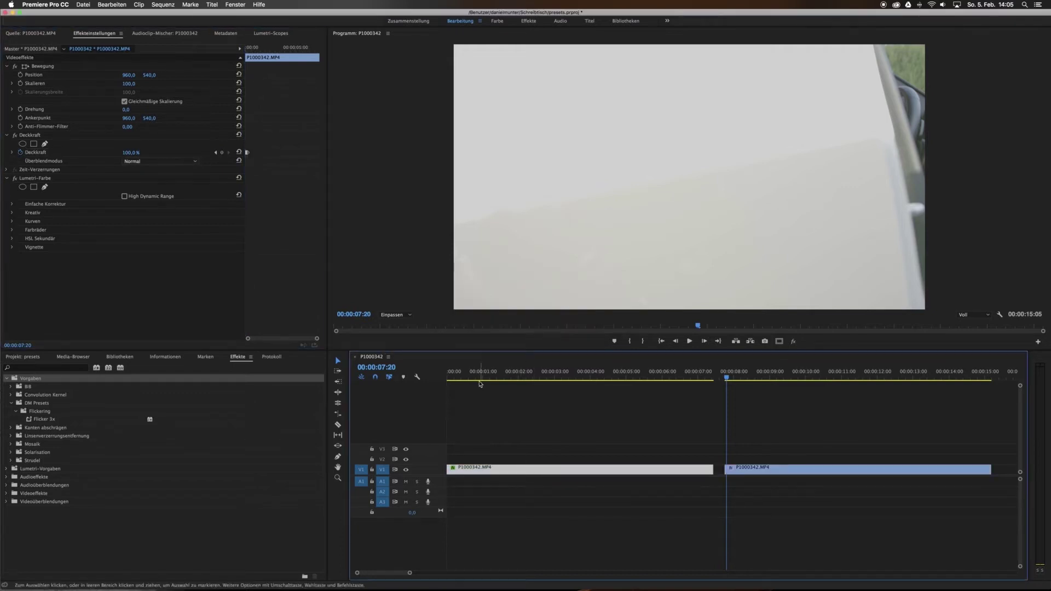
pyautogui.click(453, 378)
pyautogui.moveTo(453, 378); pyautogui.dragTo(450, 378)
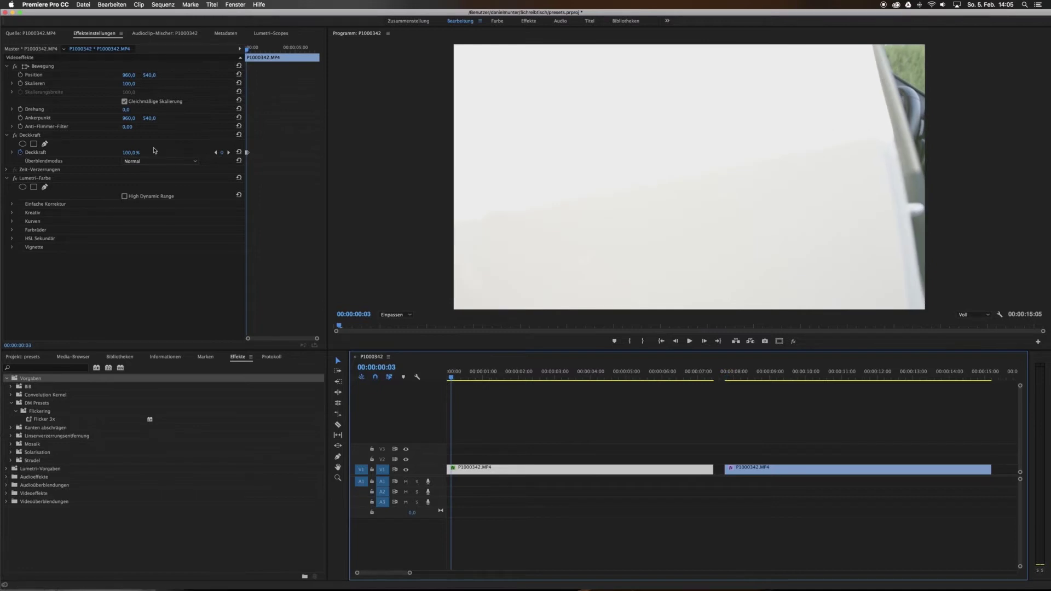
pyautogui.click(20, 152)
pyautogui.click(602, 313)
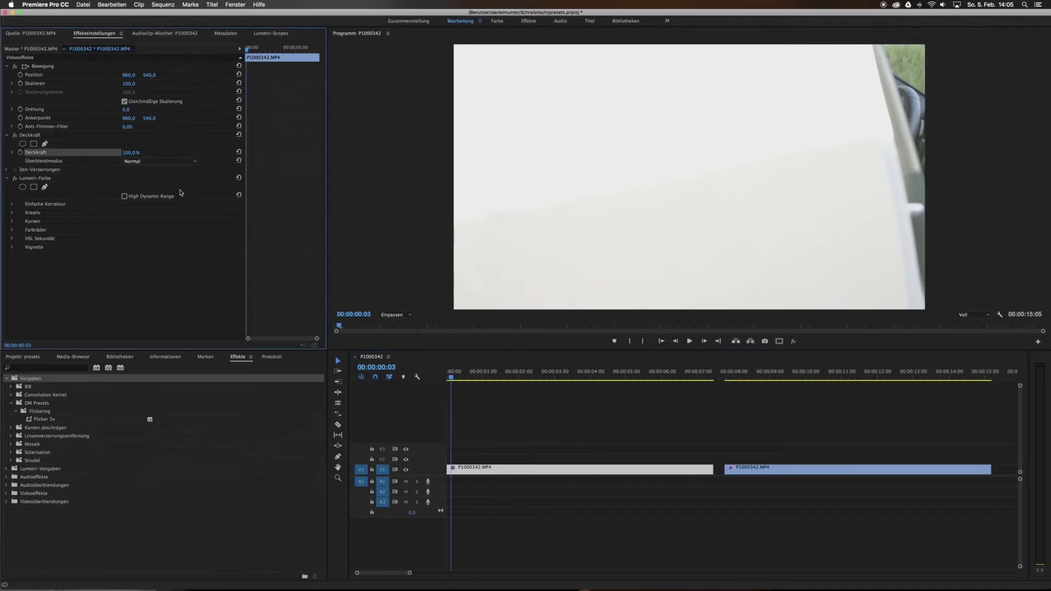
pyautogui.moveTo(451, 377)
pyautogui.mouseDown()
pyautogui.moveTo(738, 384)
pyautogui.moveTo(463, 379)
pyautogui.mouseUp()
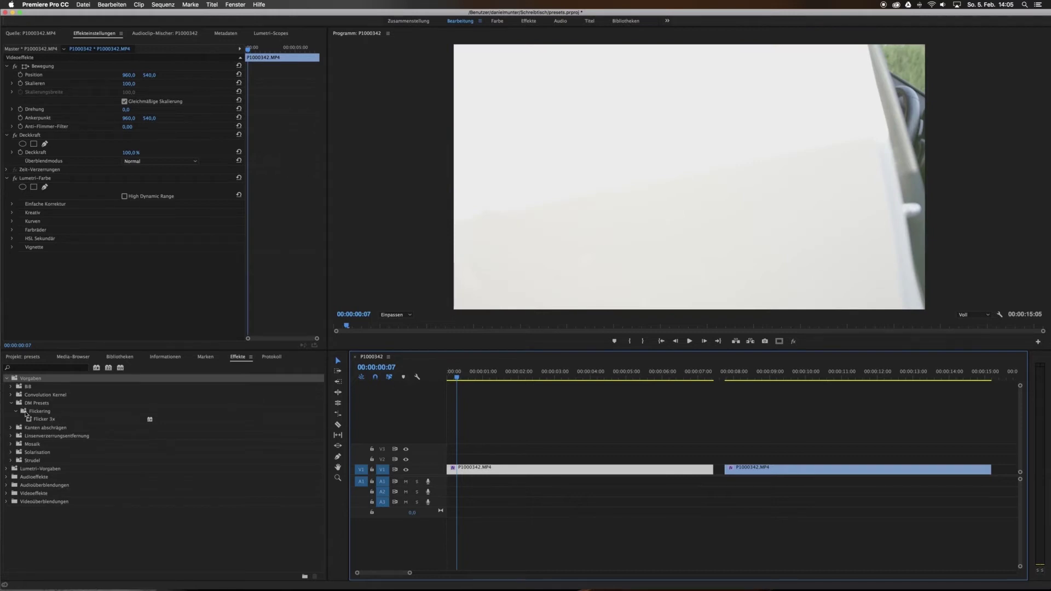
# - Drop the Flicker 3x preset onto the first clip and zoom in to check its opacity keyframes
pyautogui.moveTo(45, 423)
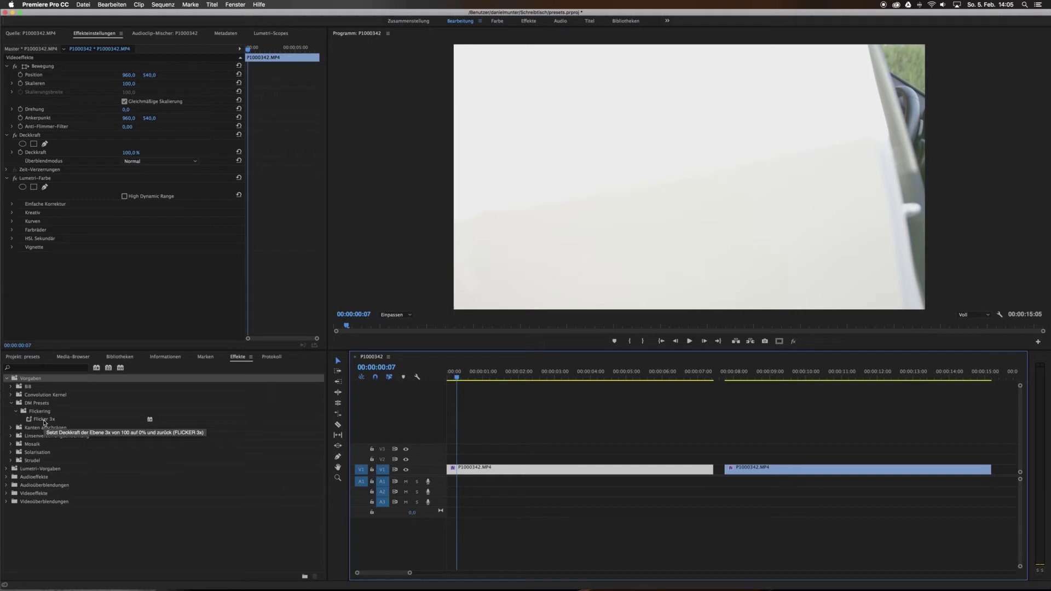
pyautogui.moveTo(41, 419); pyautogui.dragTo(476, 471)
pyautogui.moveTo(457, 377); pyautogui.dragTo(452, 379)
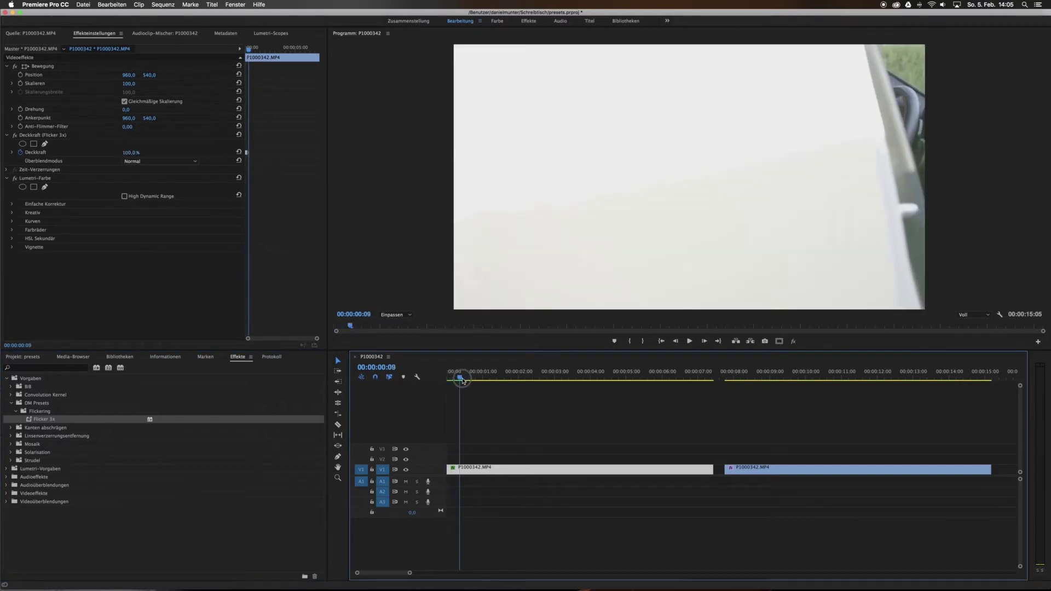
pyautogui.moveTo(452, 379); pyautogui.dragTo(446, 382)
pyautogui.moveTo(317, 338); pyautogui.dragTo(260, 339)
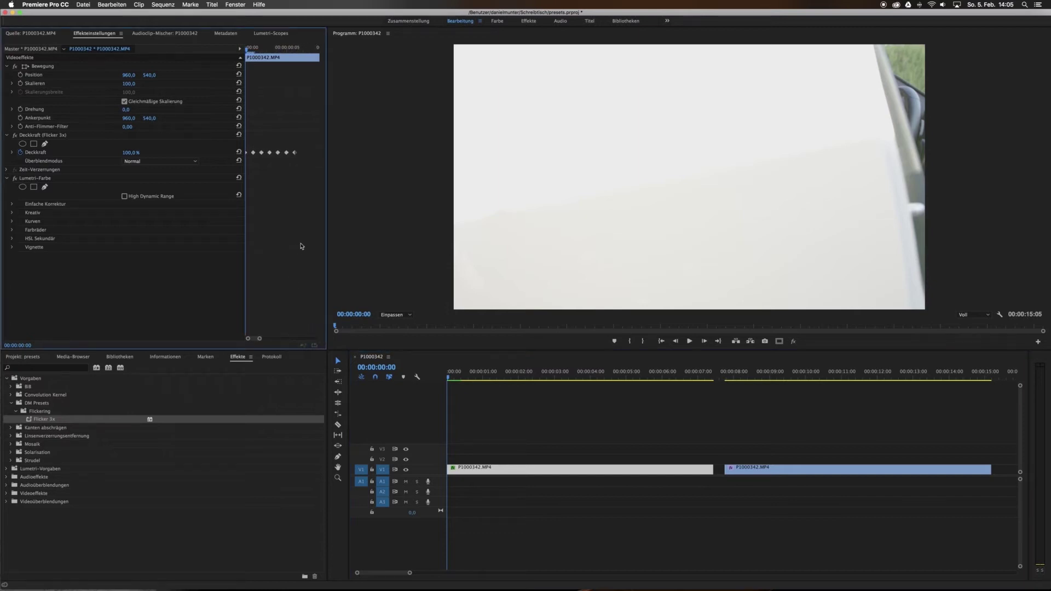
pyautogui.moveTo(249, 49); pyautogui.dragTo(262, 52)
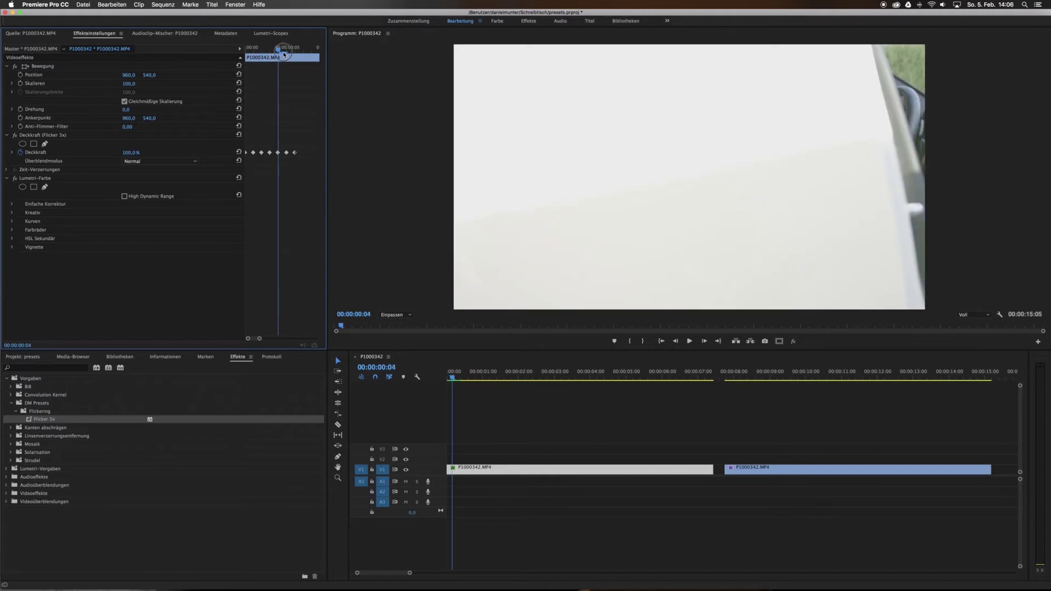
pyautogui.moveTo(263, 53); pyautogui.dragTo(287, 49)
# - Apply the Flicker 3x preset to the second clip on V1
pyautogui.click(421, 499)
pyautogui.press('Down')
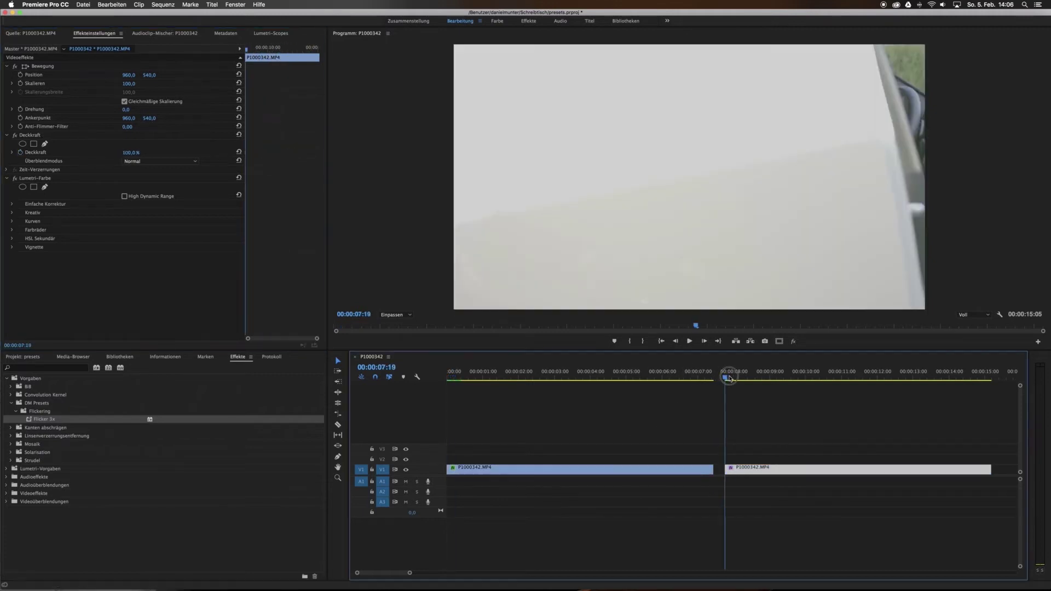
pyautogui.moveTo(52, 421)
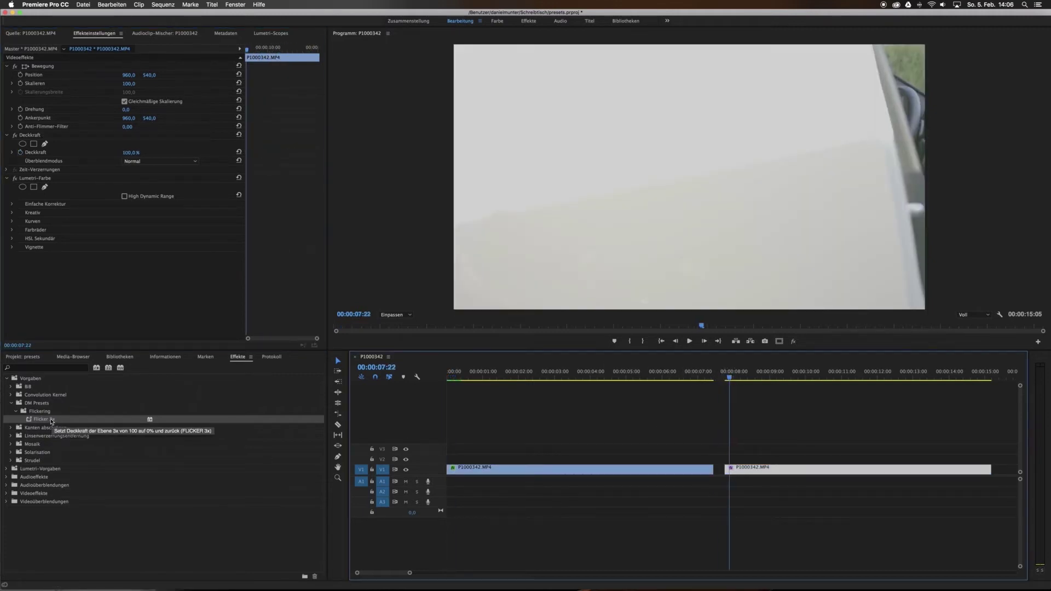
pyautogui.moveTo(43, 423); pyautogui.dragTo(753, 472)
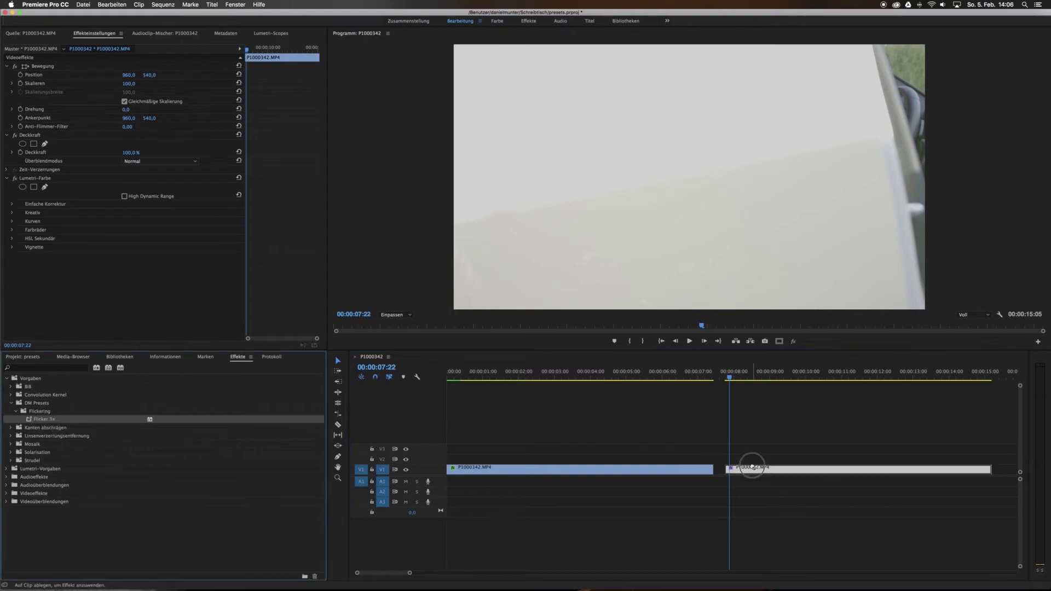
pyautogui.moveTo(729, 377); pyautogui.dragTo(726, 377)
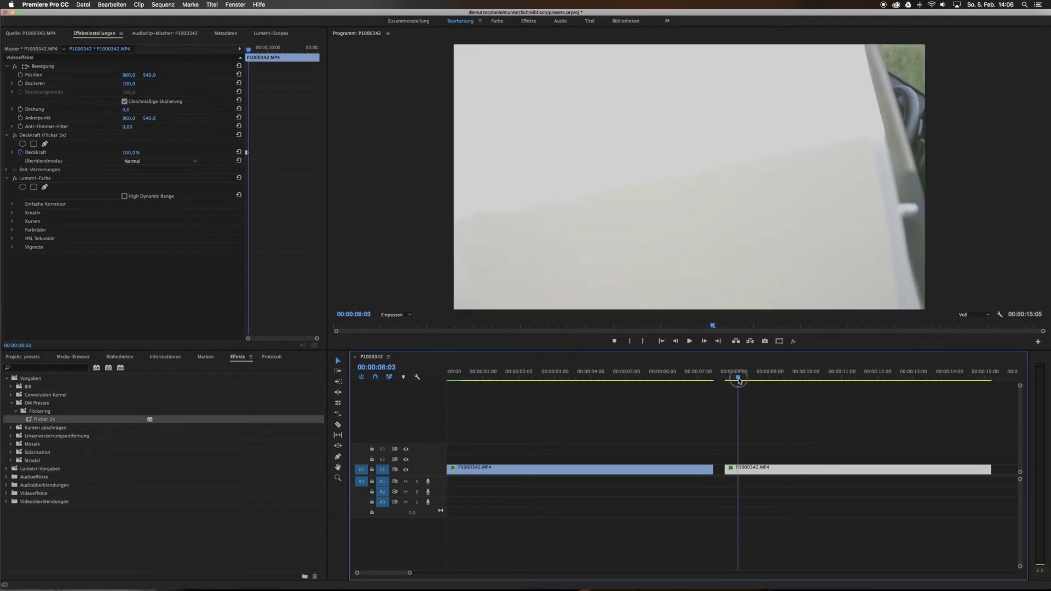
# - Set the second clip's opacity to 0% at 00:00:07:19
pyautogui.click(762, 463)
pyautogui.click(758, 469)
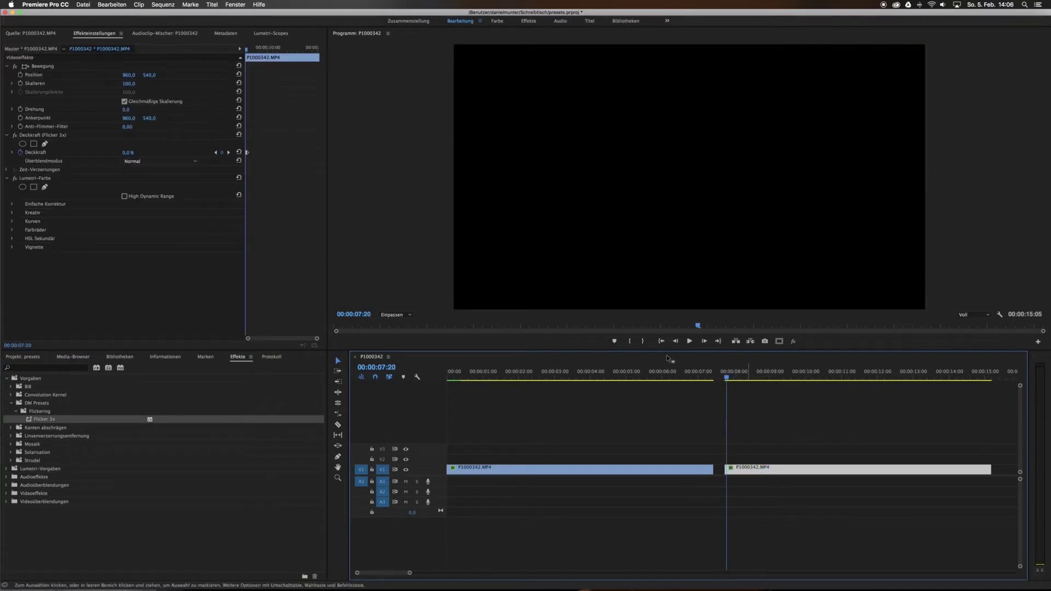
pyautogui.click(27, 155)
pyautogui.press('Left')
pyautogui.moveTo(727, 381); pyautogui.dragTo(729, 384)
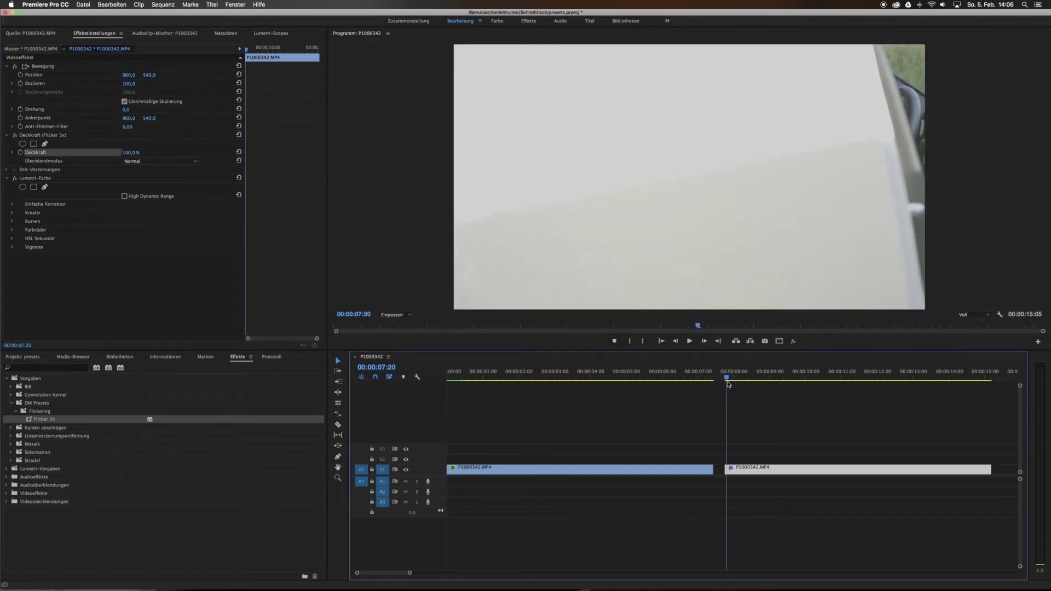
pyautogui.click(725, 379)
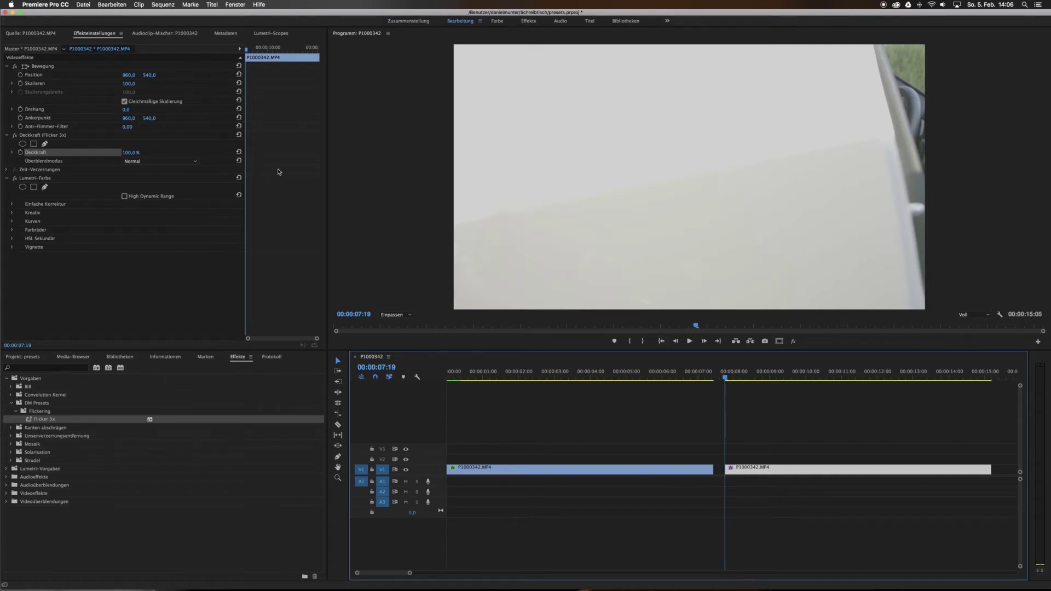
pyautogui.click(129, 153)
pyautogui.write('0')
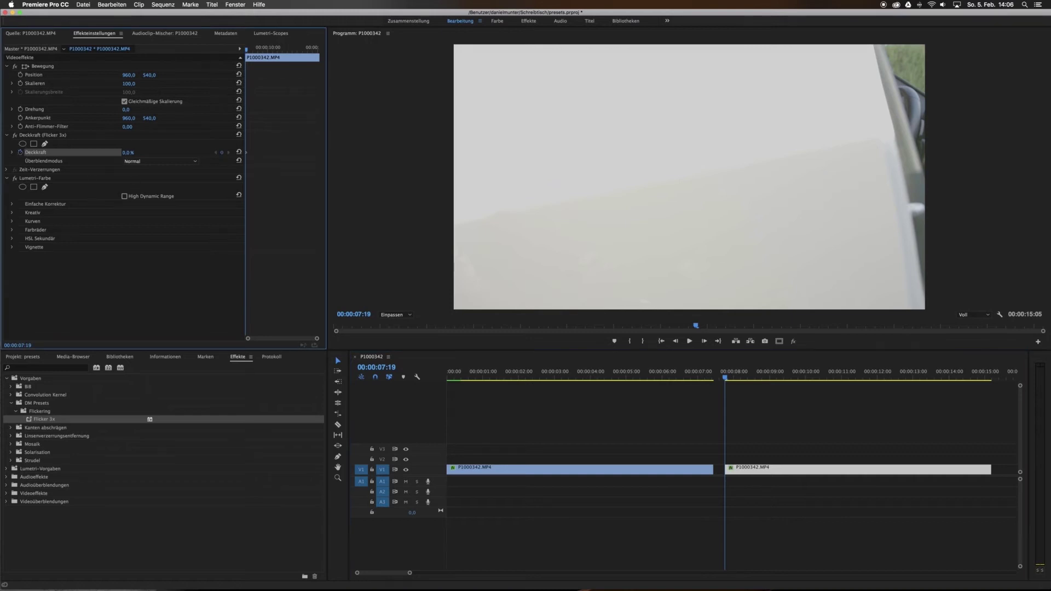
pyautogui.press('Return')
# - Step frame by frame through the flicker, then return the playhead to 00:00:07:24
pyautogui.press('Right')
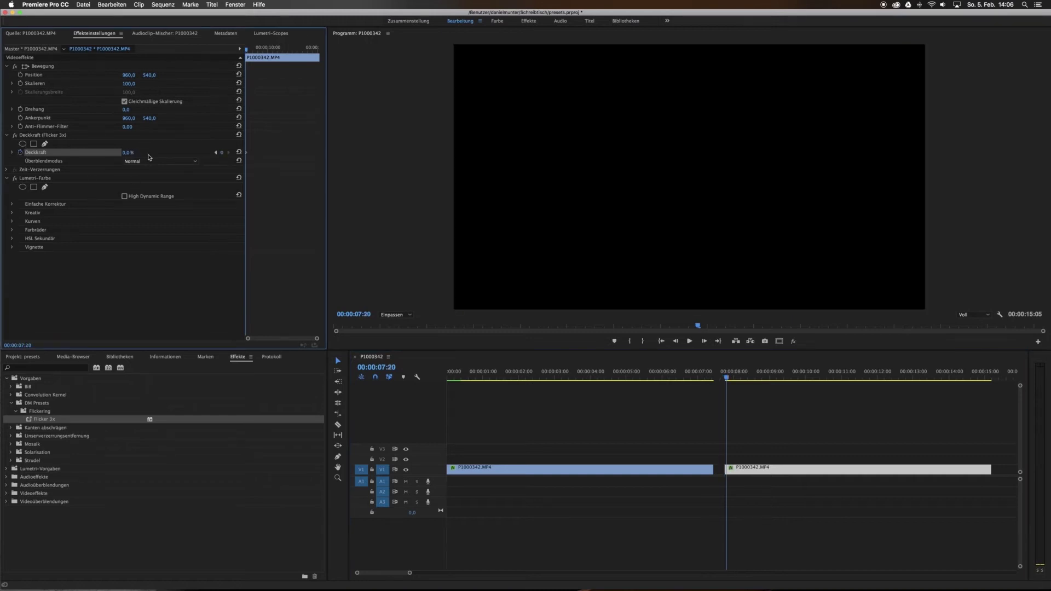
pyautogui.press('Right')
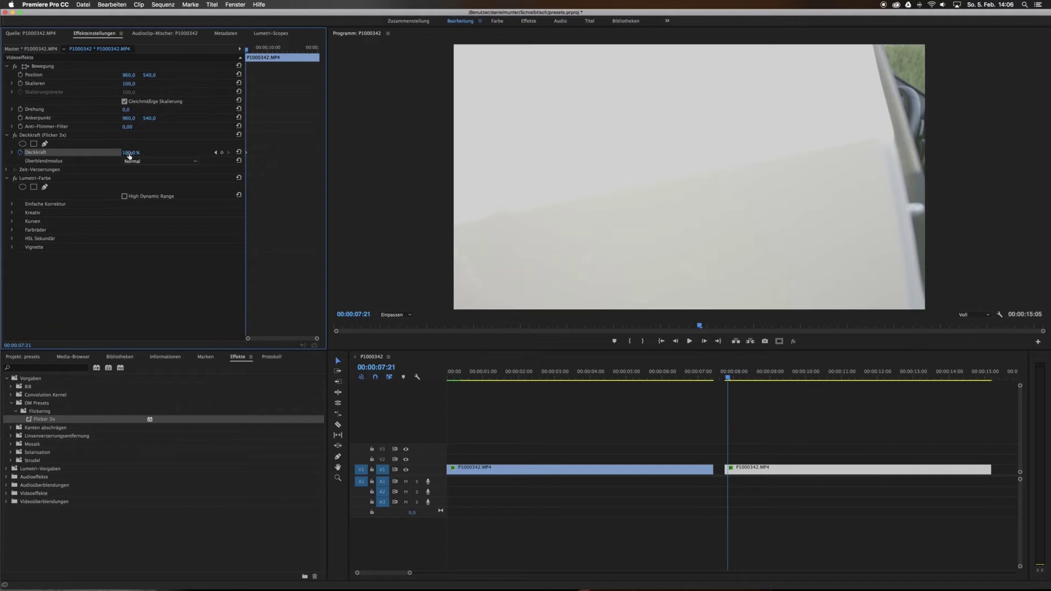
pyautogui.press('Right')
pyautogui.press('Right')
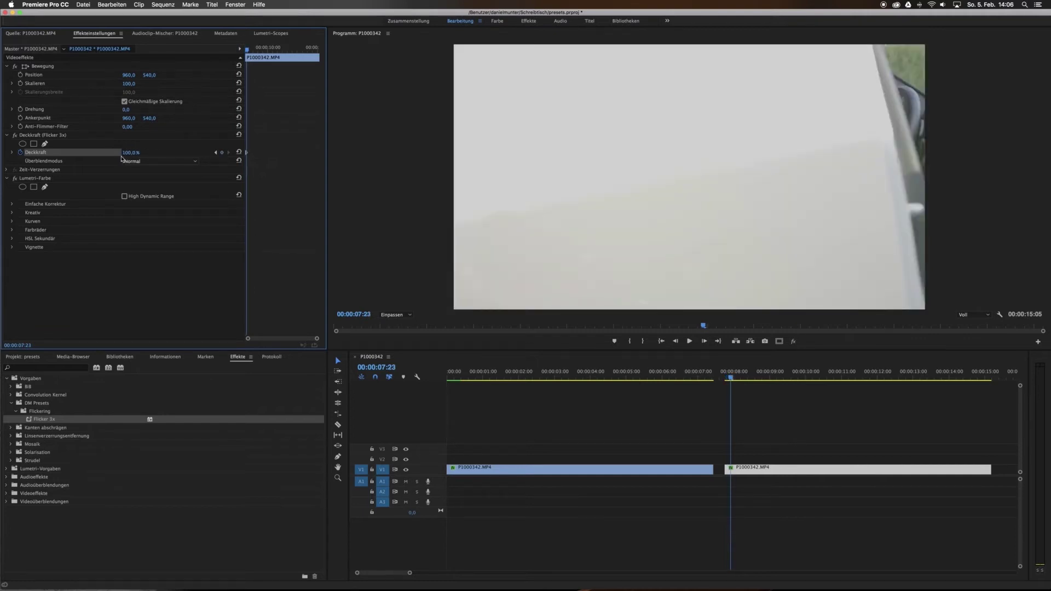
pyautogui.press('Right')
pyautogui.press('Right')
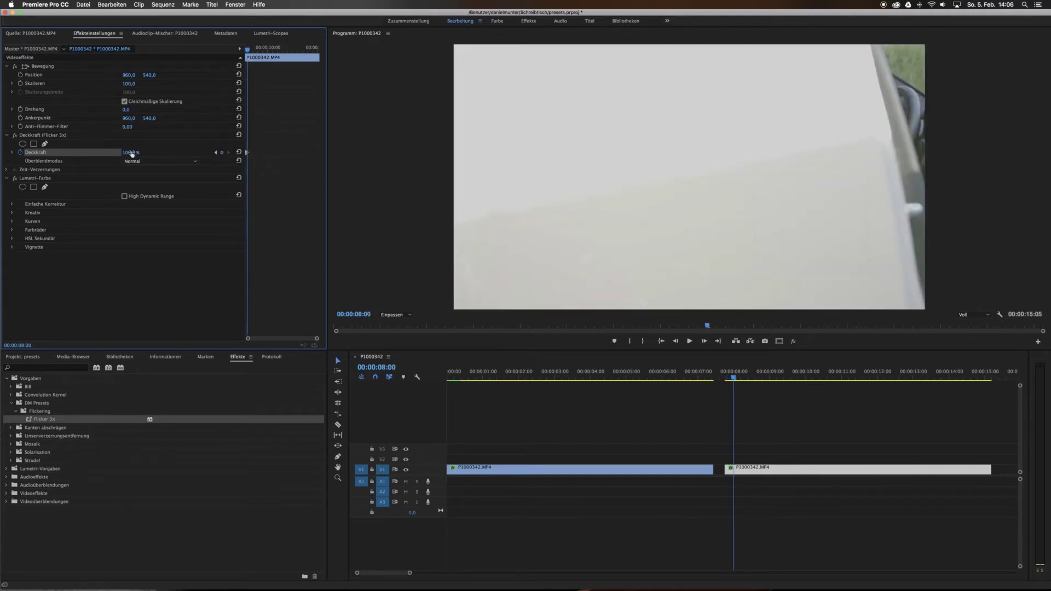
pyautogui.press('Right')
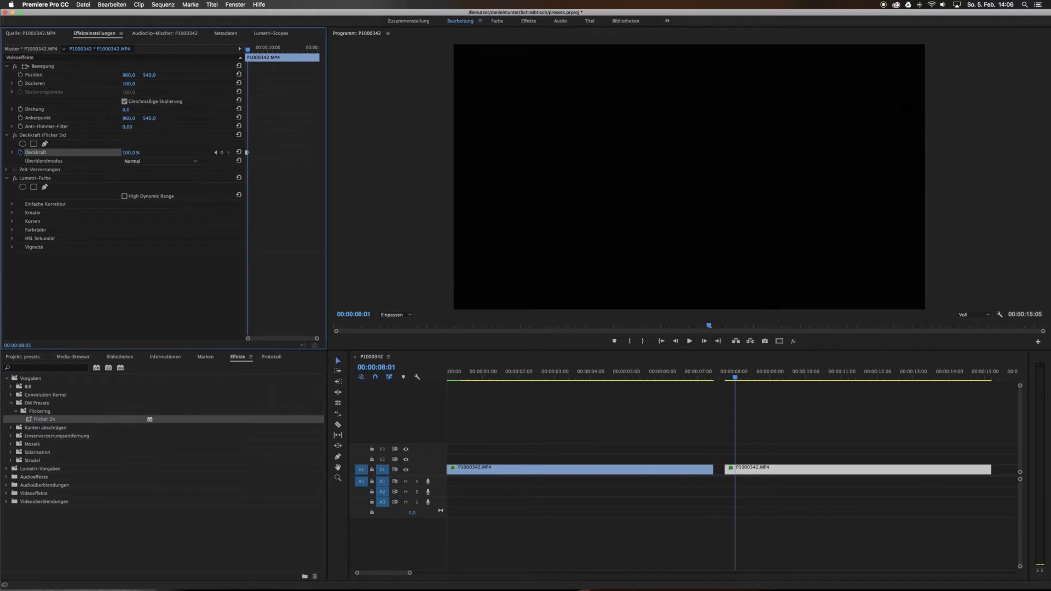
pyautogui.press('Right')
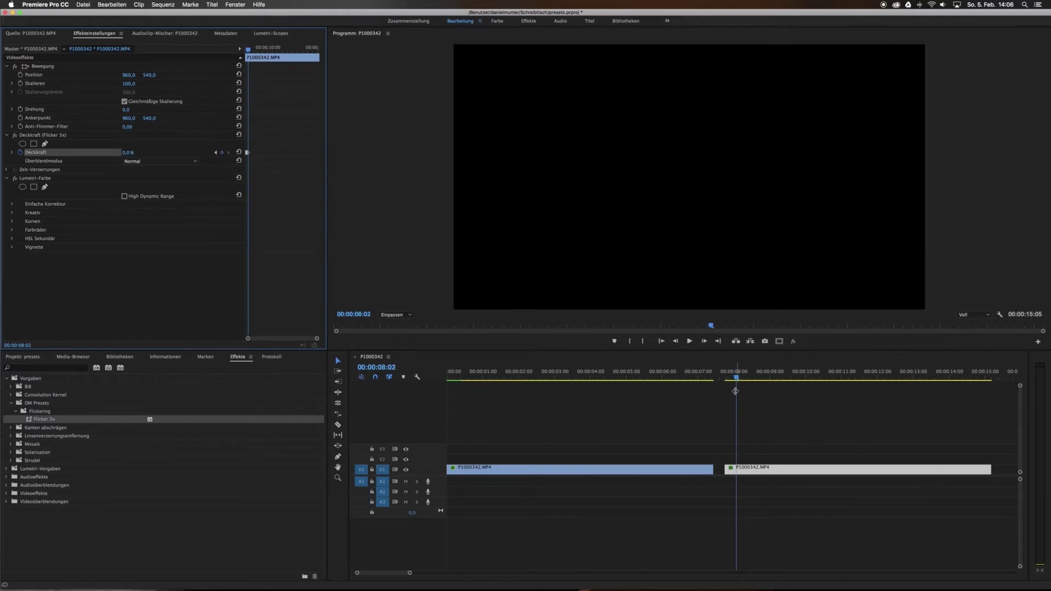
pyautogui.moveTo(736, 378); pyautogui.dragTo(733, 379)
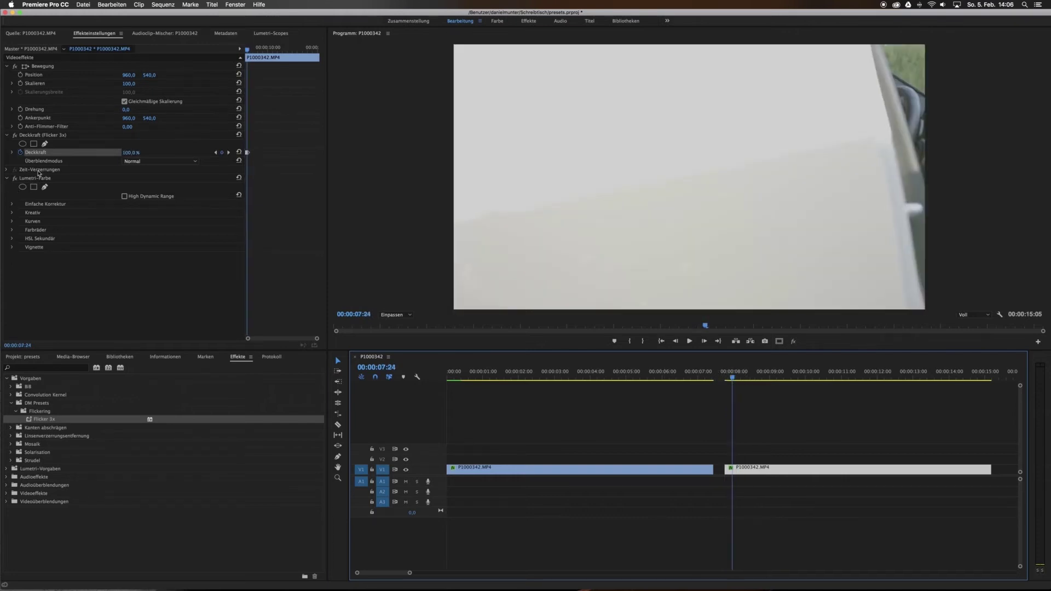
# - Rename the second clip's 'Deckkraft (Flicker 3x)' effect back to plain 'Deckkraft'
pyautogui.click(38, 136)
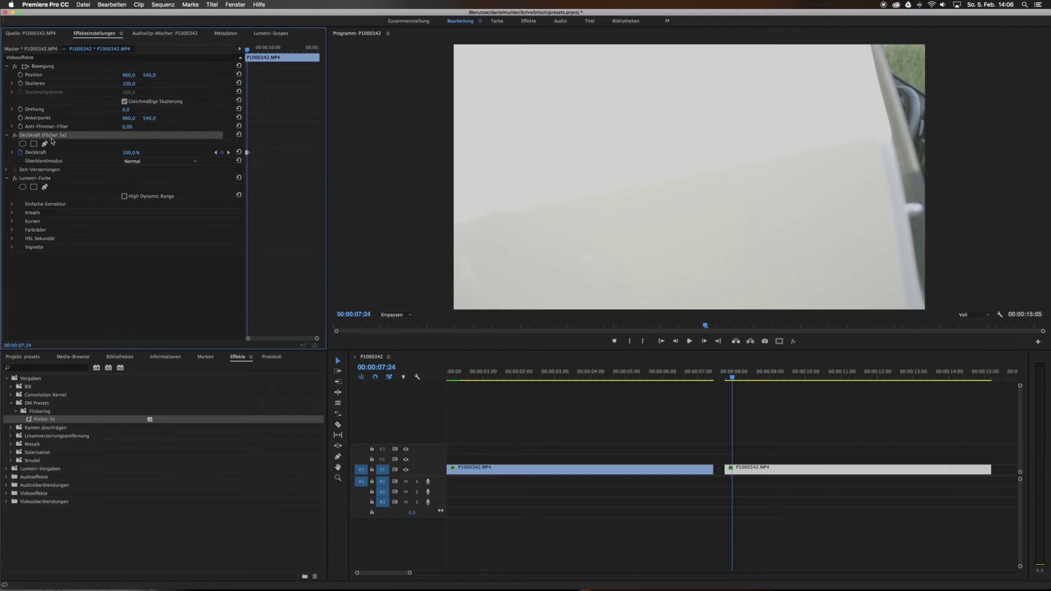
pyautogui.rightClick(53, 138)
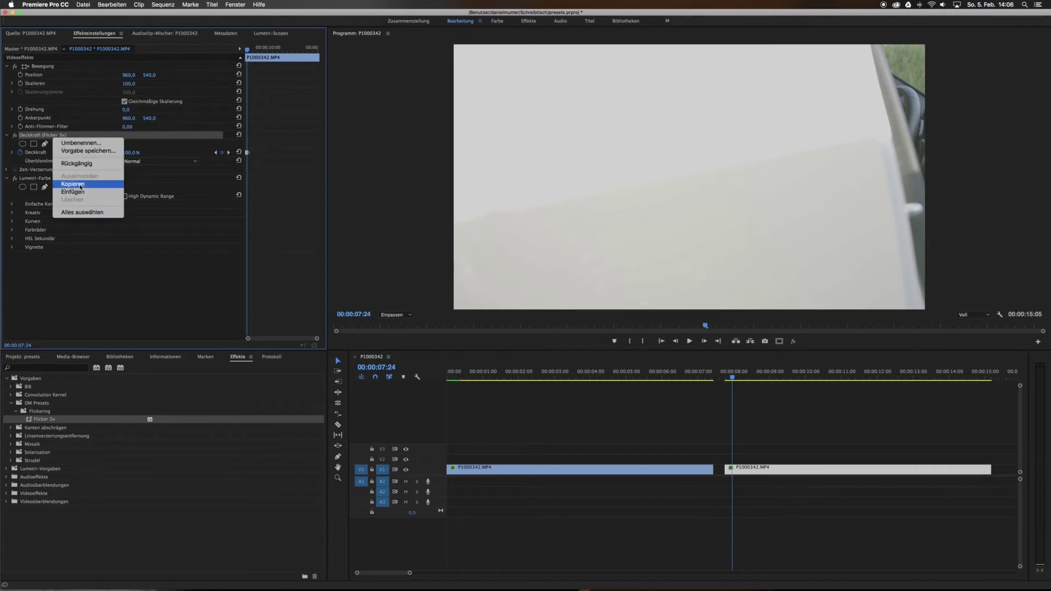
pyautogui.click(66, 143)
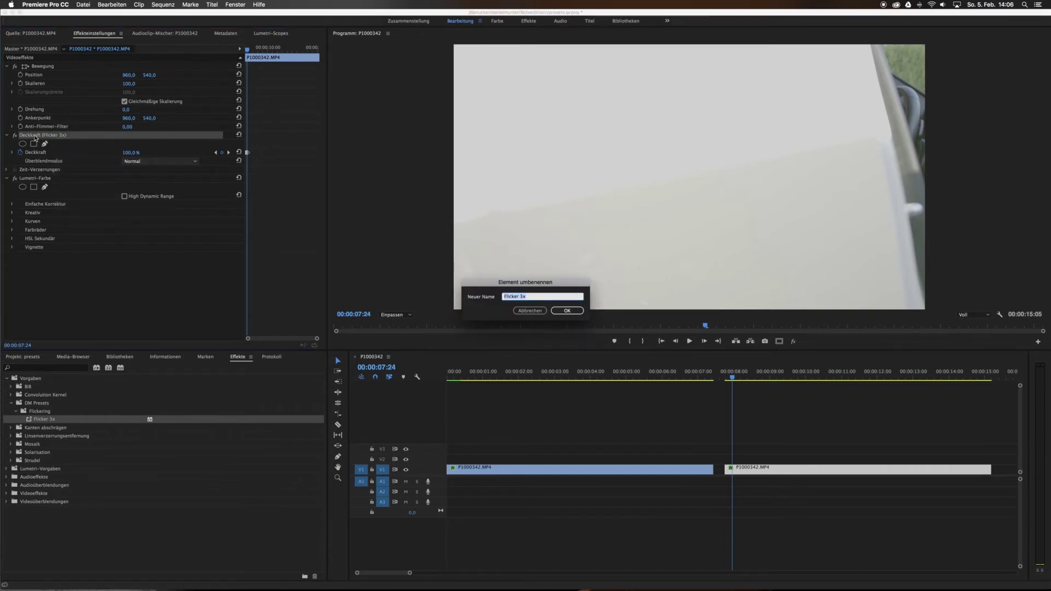
pyautogui.press('BackSpace')
pyautogui.click(576, 311)
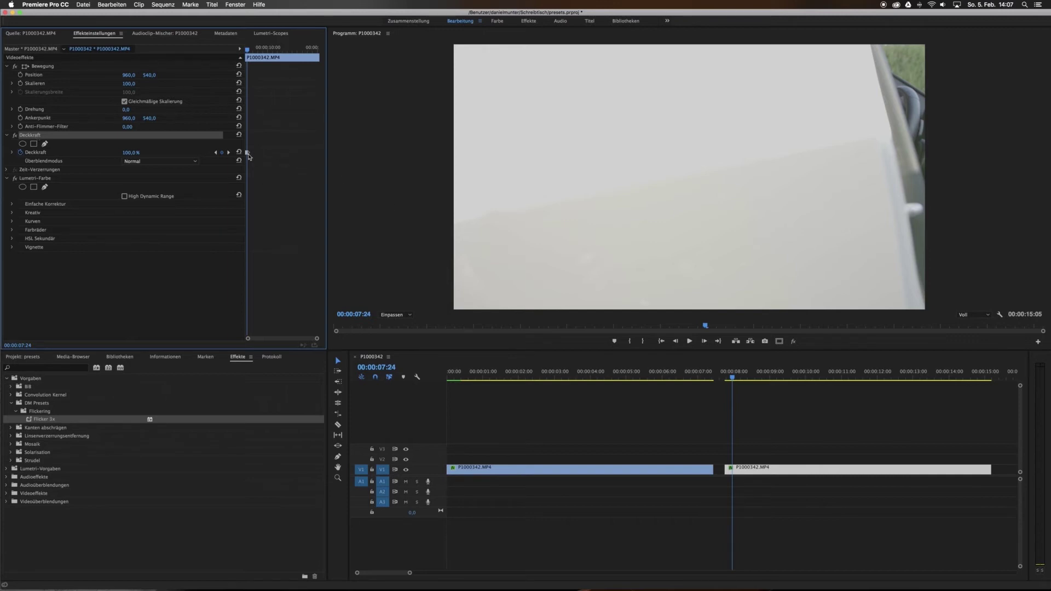
pyautogui.rightClick(29, 139)
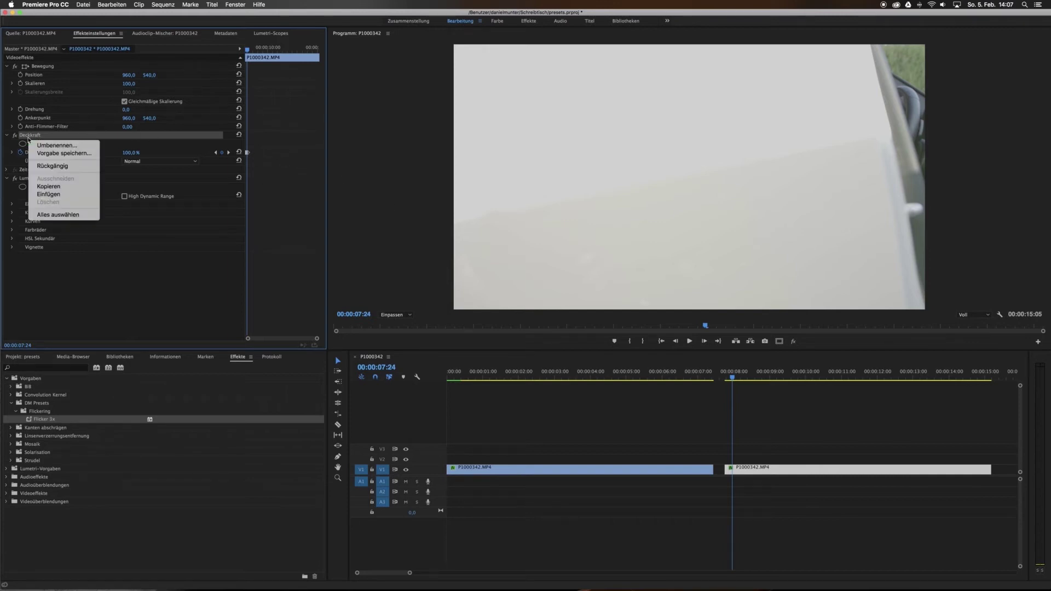
pyautogui.click(75, 154)
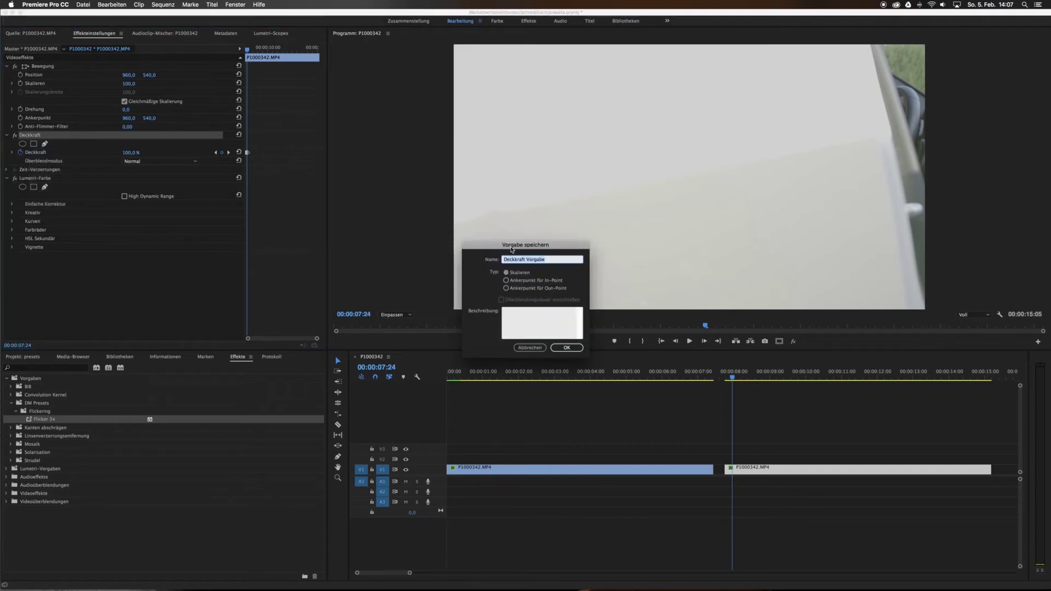
pyautogui.moveTo(512, 250); pyautogui.dragTo(567, 184)
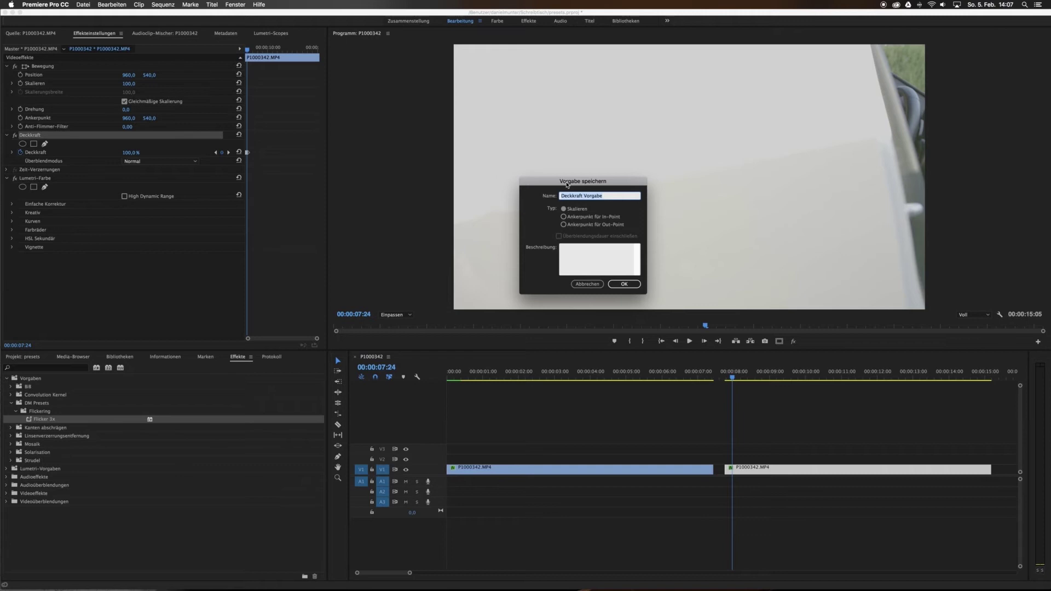
pyautogui.click(504, 191)
pyautogui.press('BackSpace')
pyautogui.write('3x')
pyautogui.click(604, 254)
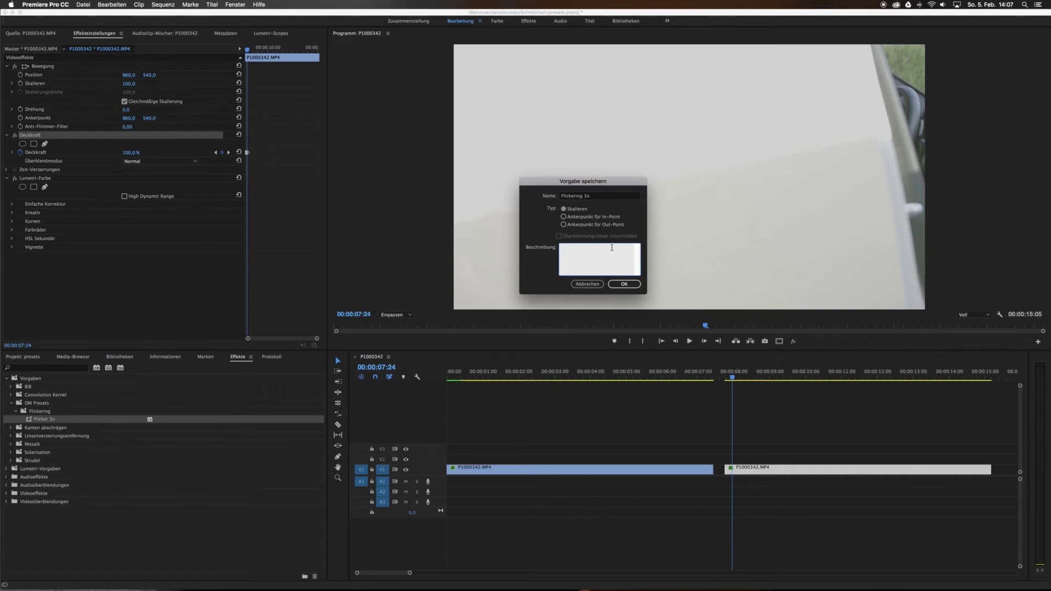
pyautogui.click(587, 285)
pyautogui.moveTo(32, 421)
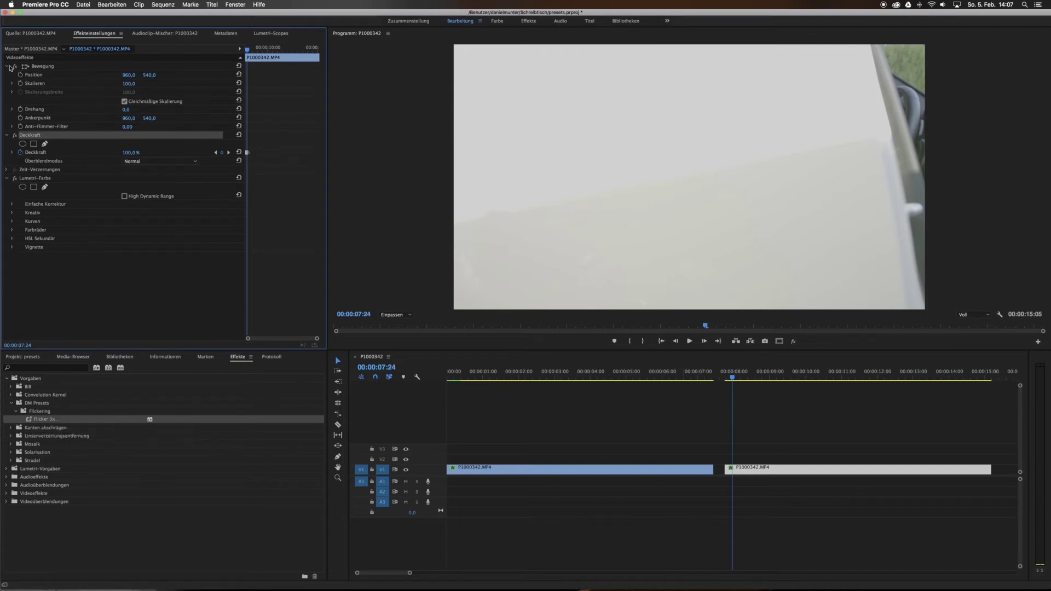
pyautogui.rightClick(25, 135)
pyautogui.click(76, 152)
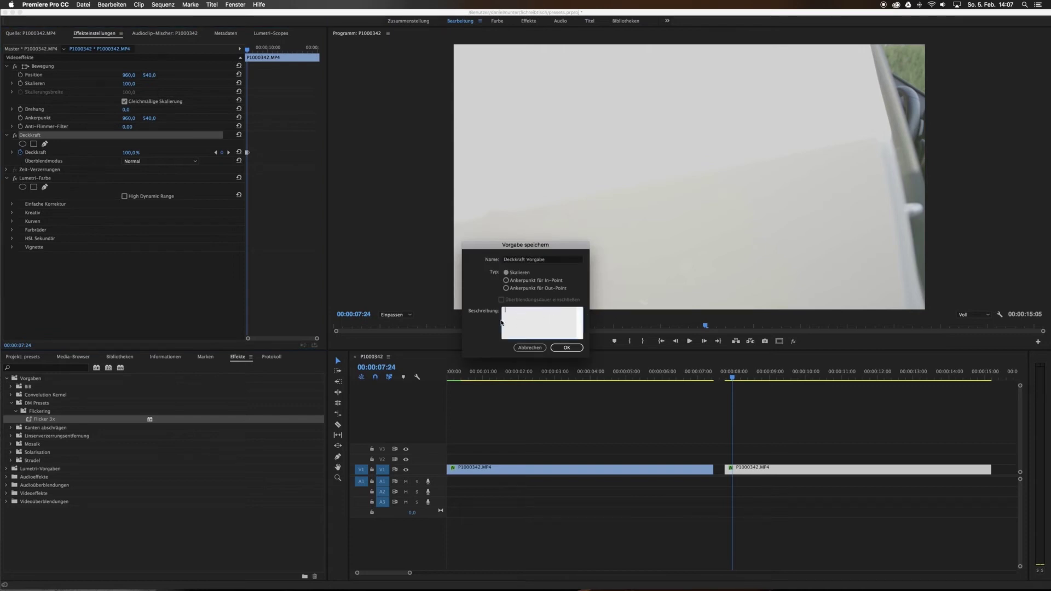
pyautogui.tripleClick(550, 259)
pyautogui.write('Flickering 3x')
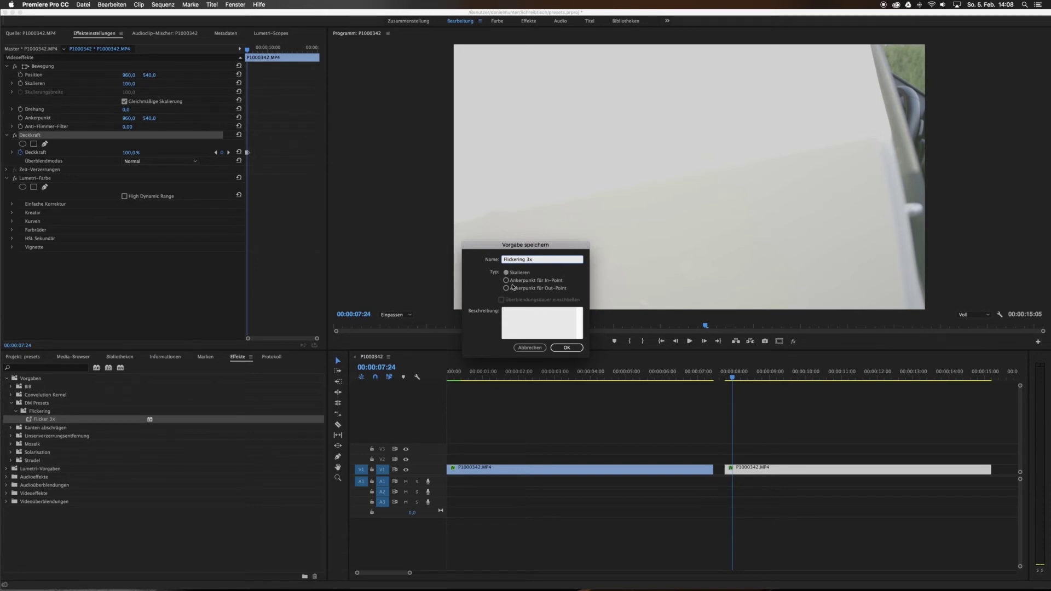
pyautogui.click(540, 350)
# - Delete all of the second clip's opacity keyframes, with the playhead parked at 00:00:07:19
pyautogui.click(727, 377)
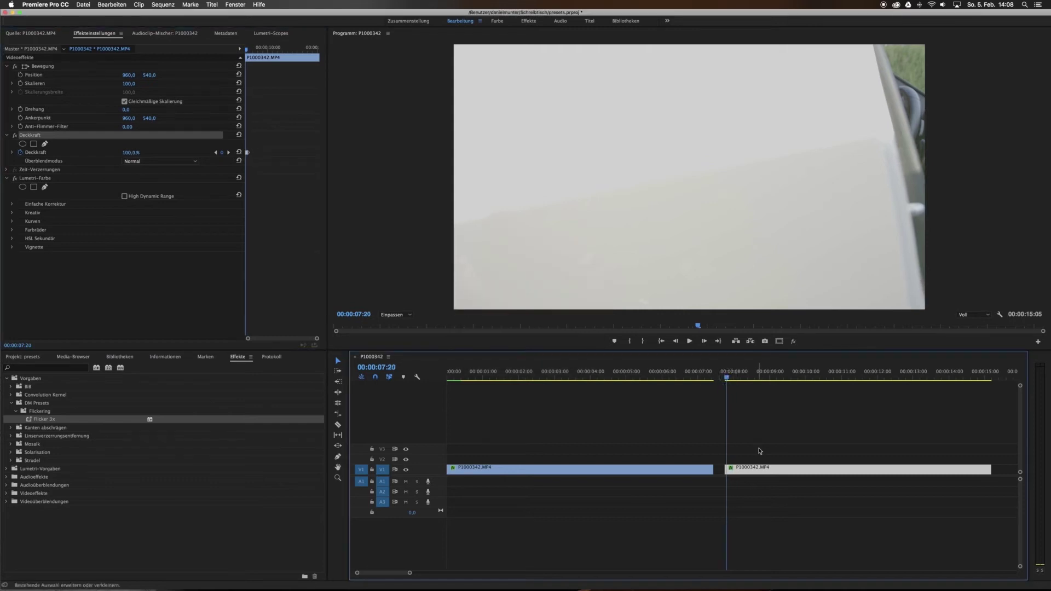
pyautogui.click(726, 378)
pyautogui.moveTo(725, 377); pyautogui.dragTo(724, 378)
pyautogui.click(739, 390)
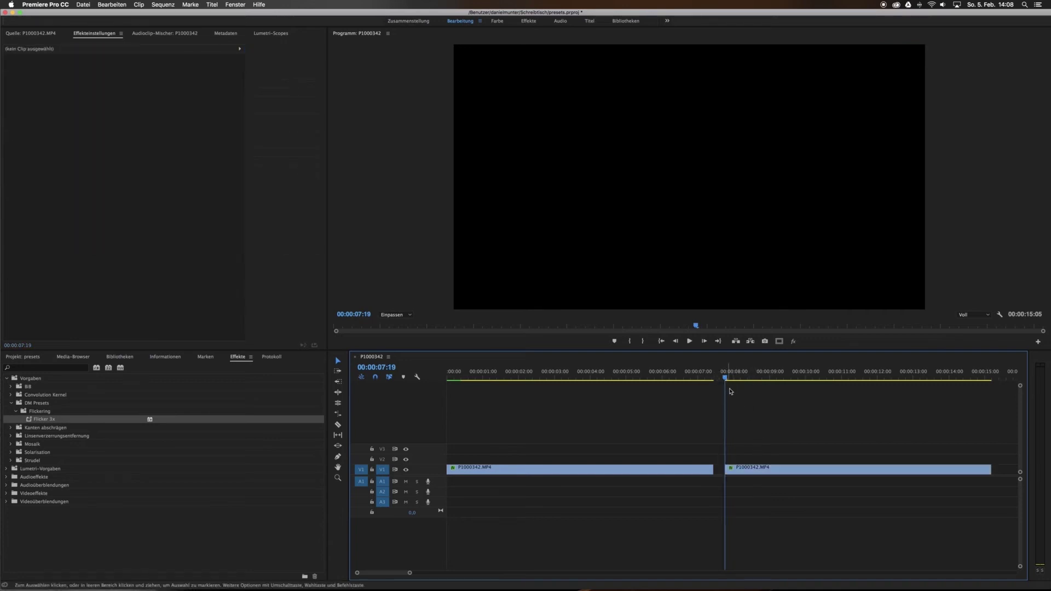
pyautogui.click(734, 469)
pyautogui.click(723, 380)
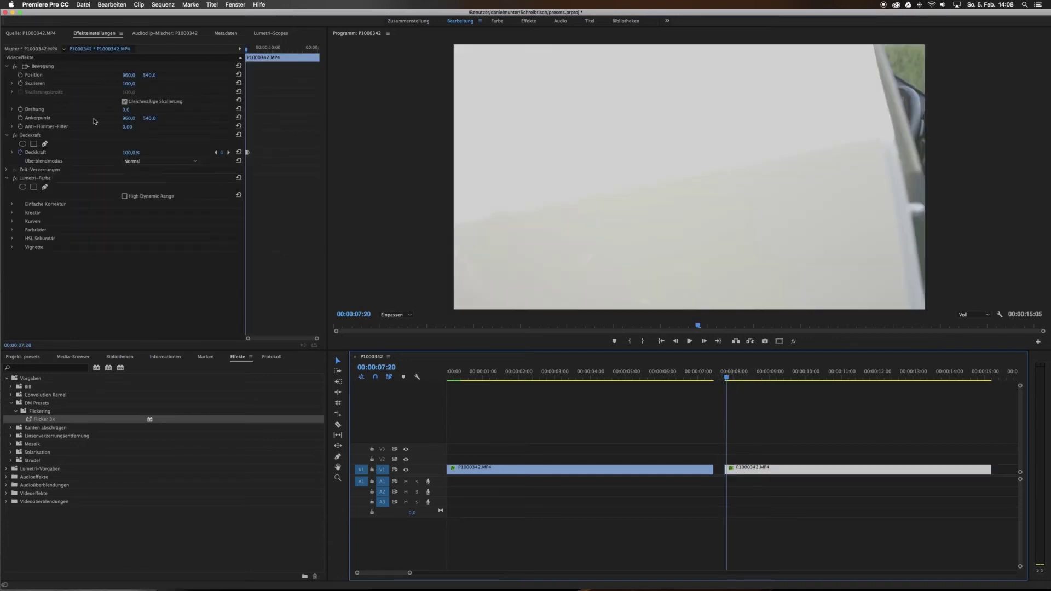
pyautogui.click(21, 152)
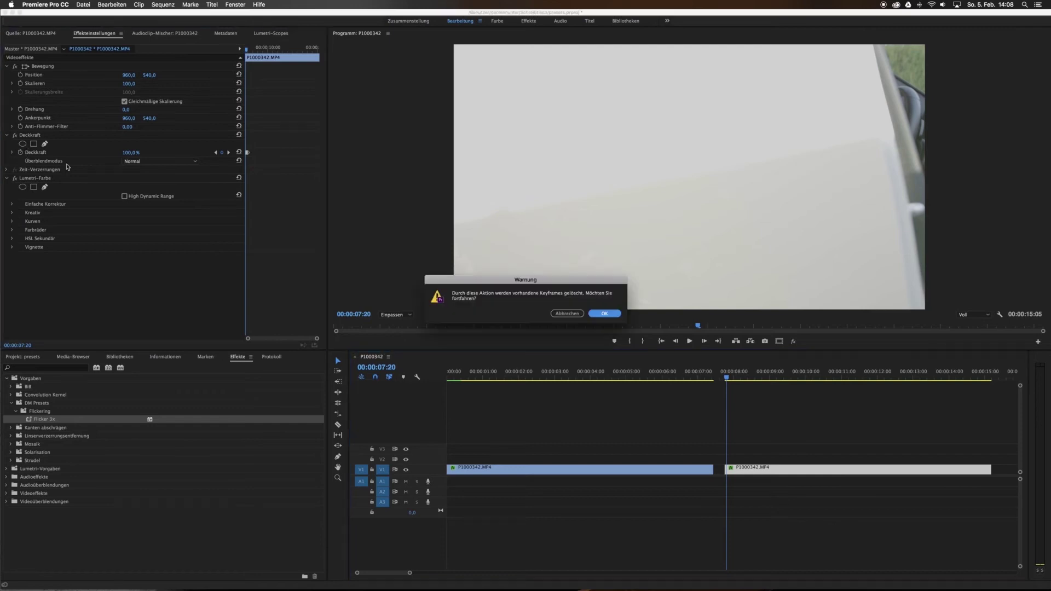
pyautogui.click(604, 313)
pyautogui.click(724, 377)
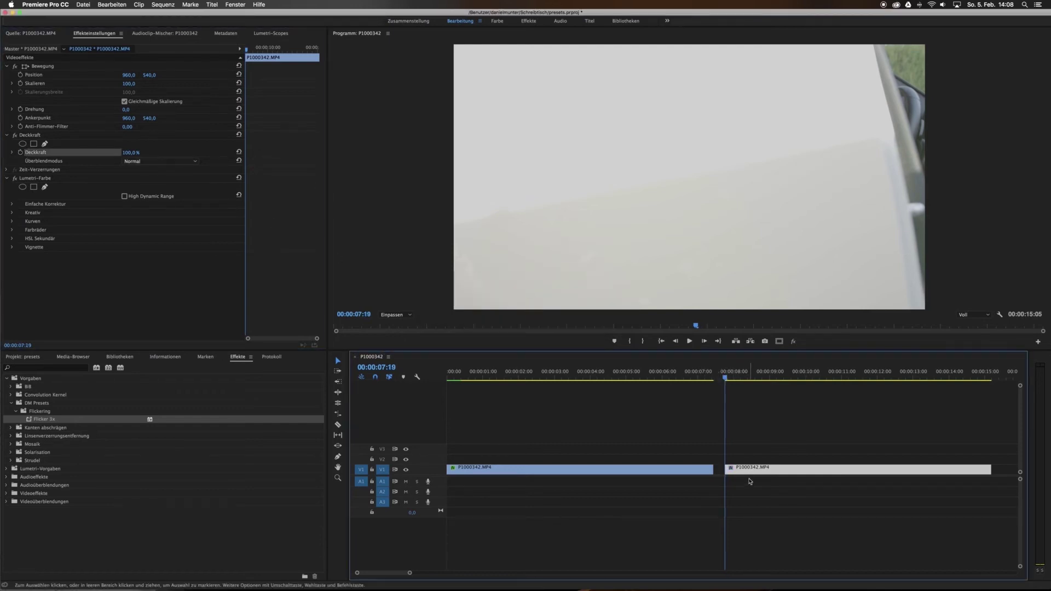
# - Keyframe the second clip's opacity at 0% at 07:19, 100% at 11:10, and 0% at sequence end
pyautogui.moveTo(130, 153); pyautogui.dragTo(98, 152)
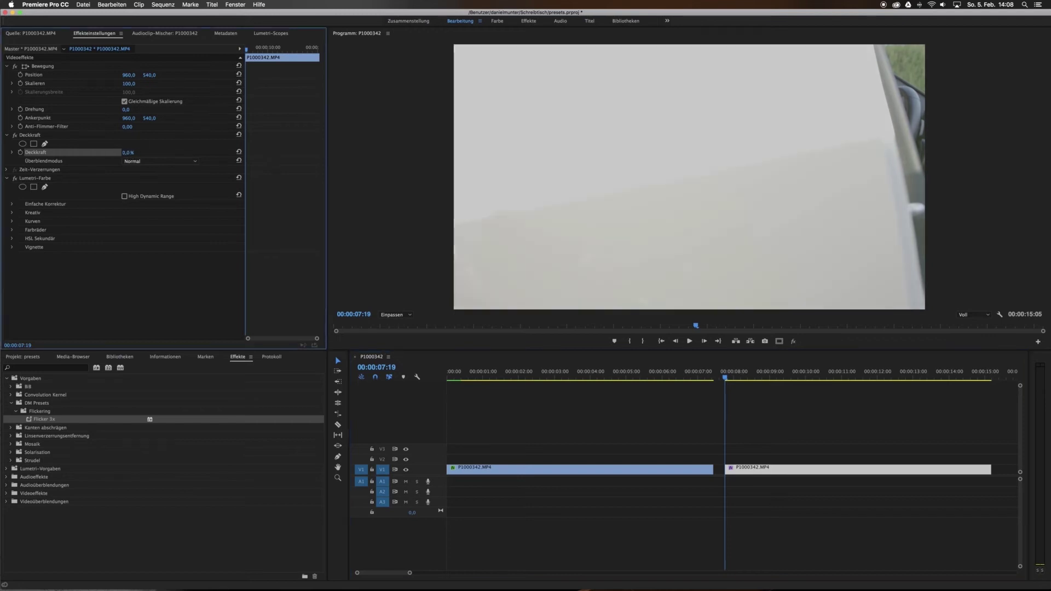
pyautogui.click(20, 152)
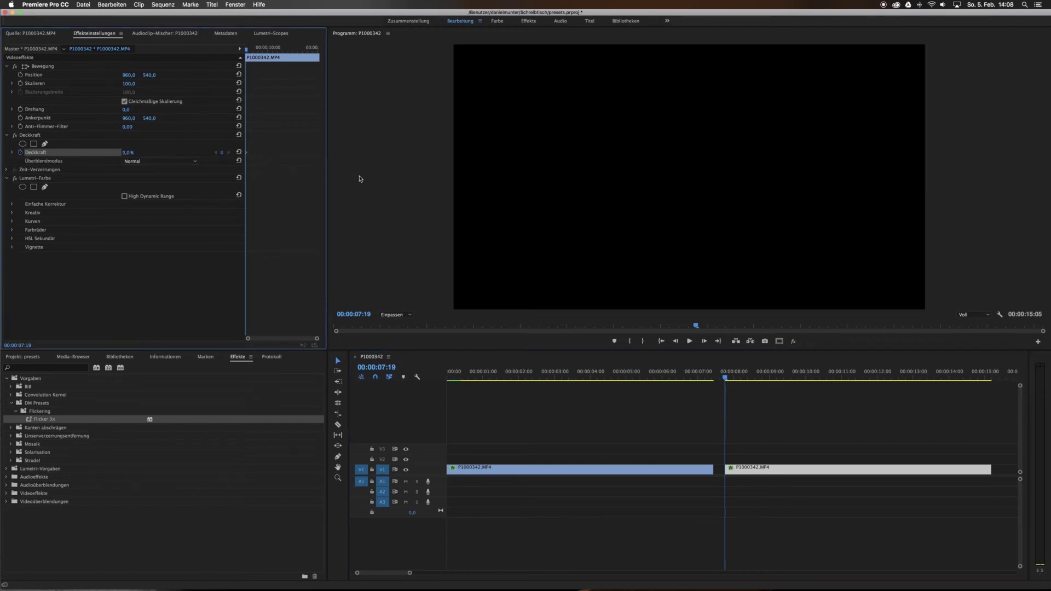
pyautogui.click(863, 377)
pyautogui.press('Left')
pyautogui.press('Left')
pyautogui.press('Left')
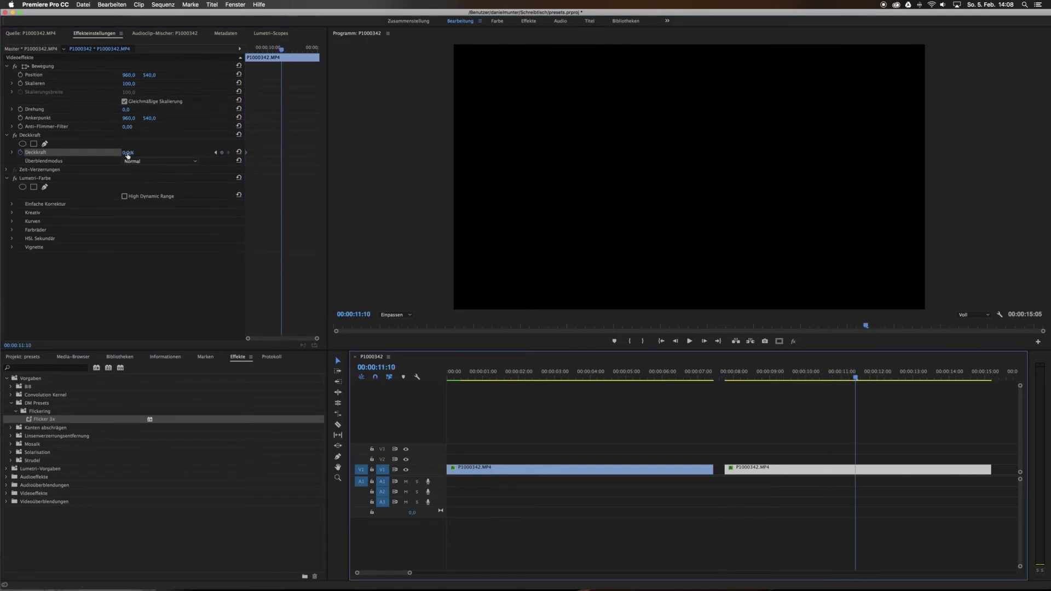
pyautogui.moveTo(127, 154); pyautogui.dragTo(180, 153)
pyautogui.click(855, 378)
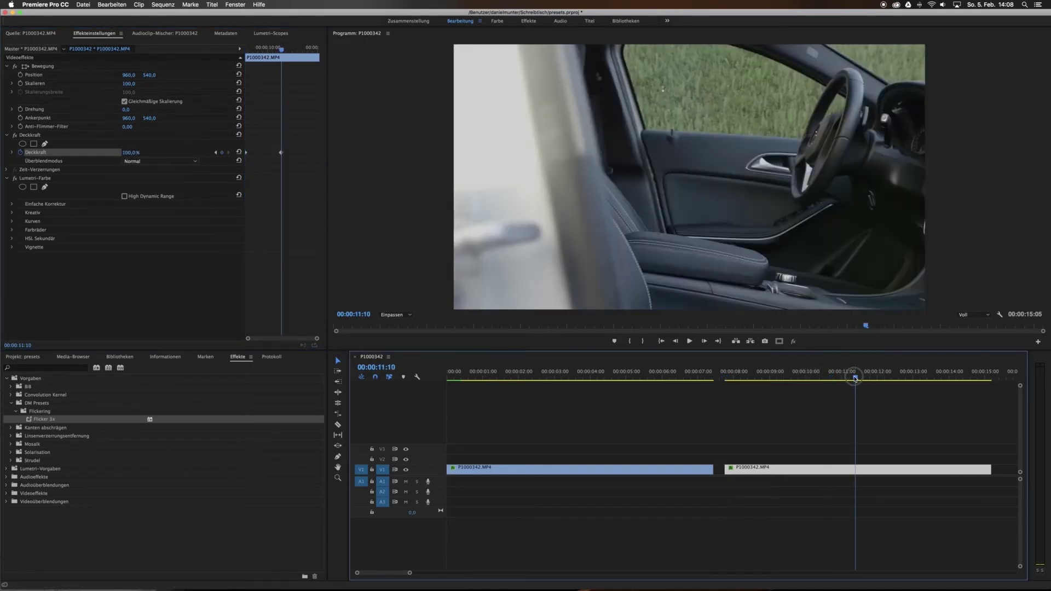
pyautogui.press('End')
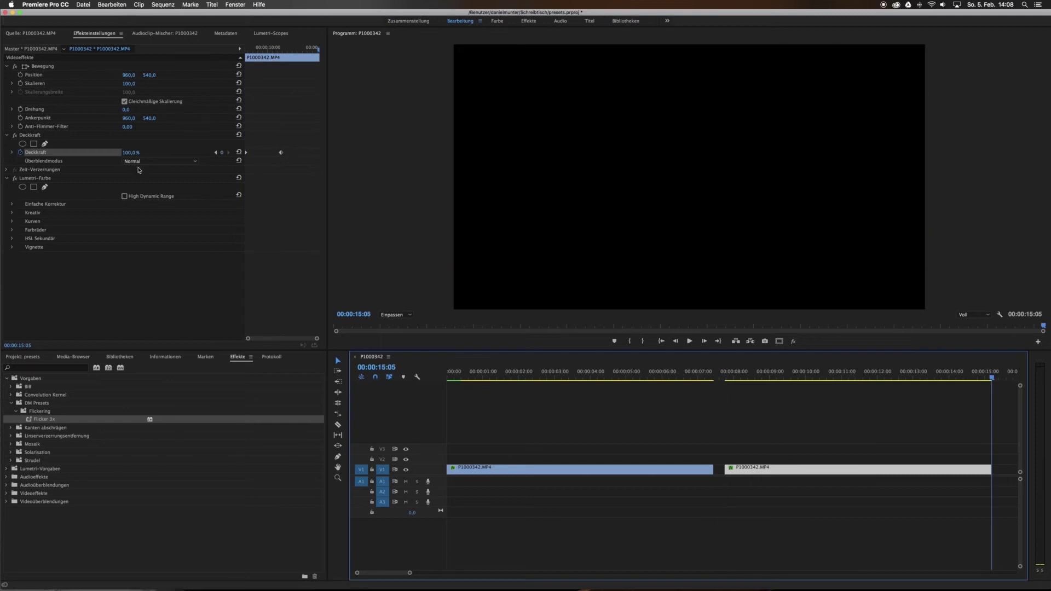
pyautogui.moveTo(130, 153); pyautogui.dragTo(83, 153)
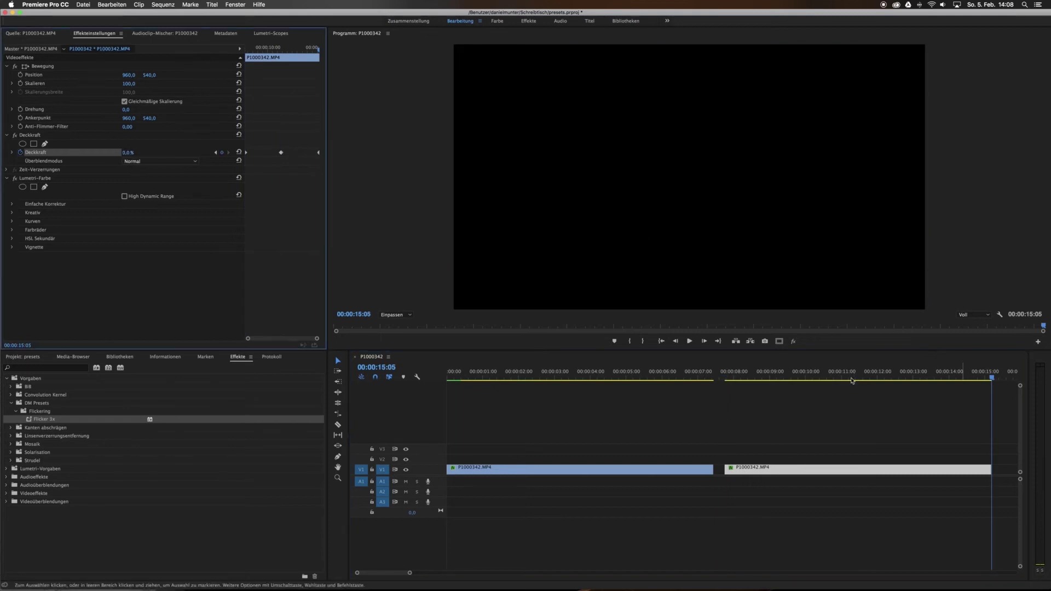
# - Scrub through the second clip to preview the opacity fade up to 00:00:09:08
pyautogui.click(754, 490)
pyautogui.moveTo(997, 382); pyautogui.dragTo(730, 399)
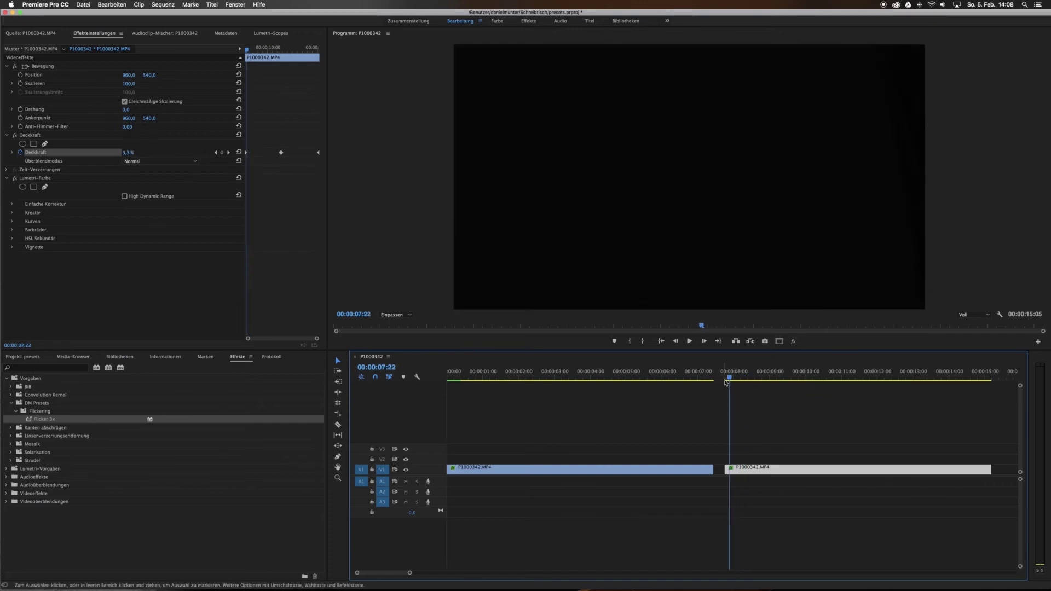
pyautogui.click(724, 377)
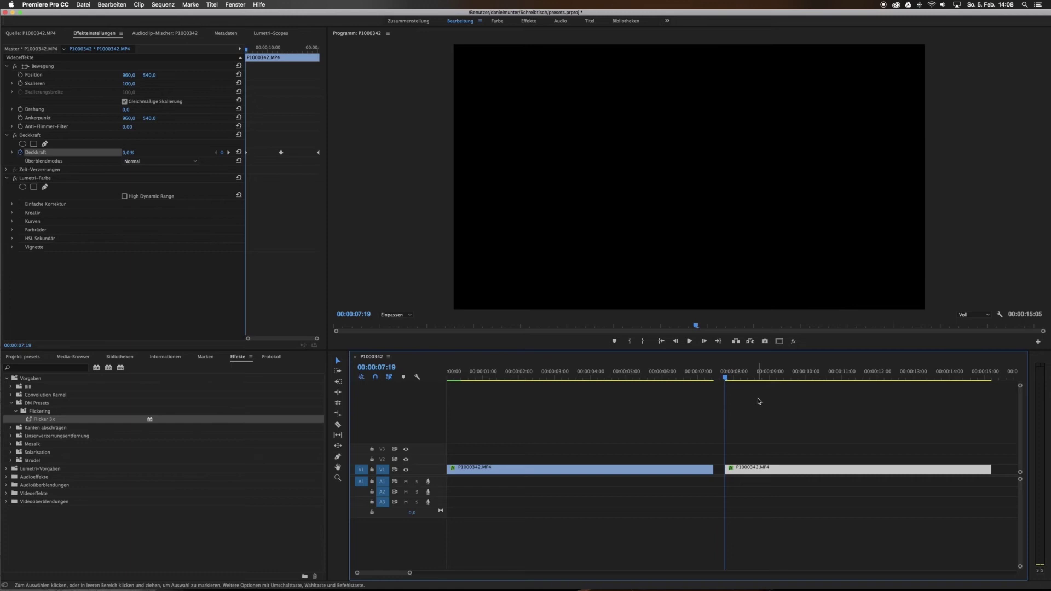
pyautogui.moveTo(725, 377); pyautogui.dragTo(929, 383)
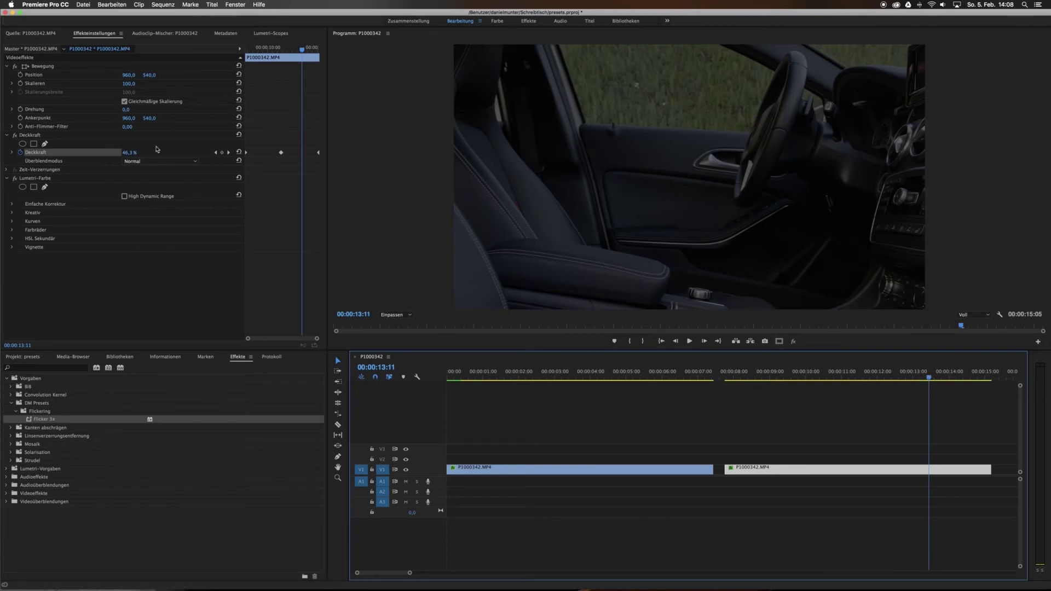
# - Open Vorgabe speichern for the Deckkraft effect and rename the preset to 'Deckkraft 0 -> 100'
pyautogui.rightClick(45, 158)
pyautogui.click(75, 181)
pyautogui.rightClick(35, 137)
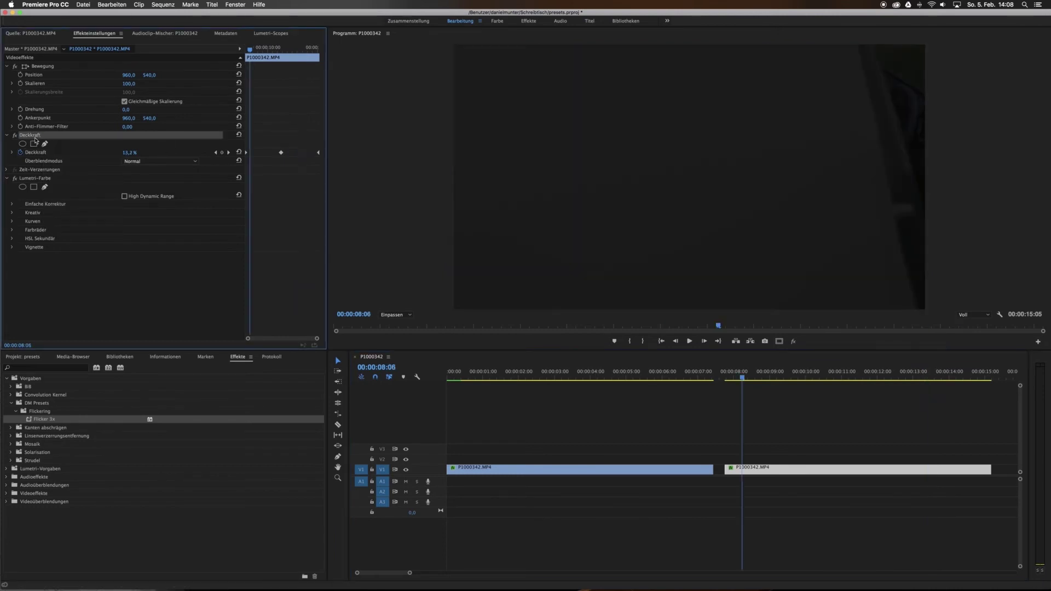
pyautogui.click(77, 156)
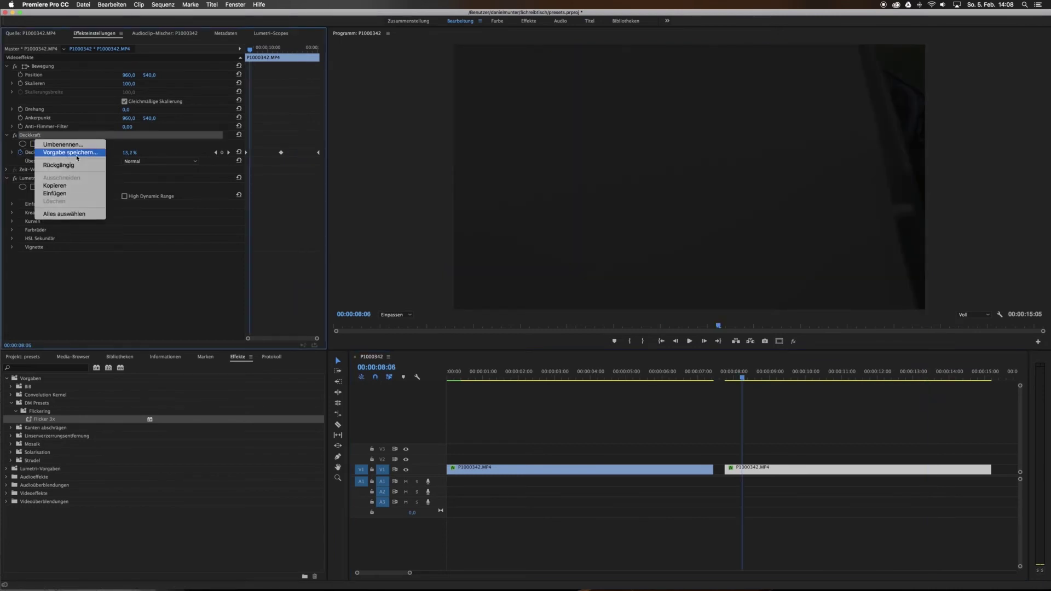
pyautogui.press('BackSpace')
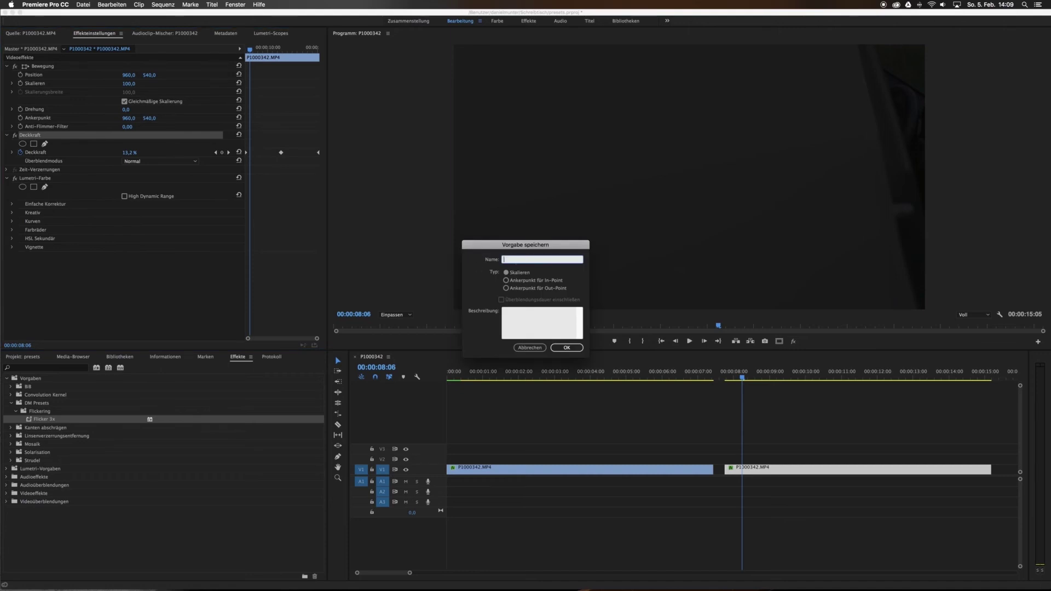
pyautogui.write('Deckraft')
pyautogui.write(' 0 -> 100')
# - Cancel both preset saves, including the first clip's Deckkraft (Flicker 3x), then go to 09:16 on clip two
pyautogui.click(530, 348)
pyautogui.moveTo(465, 381); pyautogui.dragTo(452, 380)
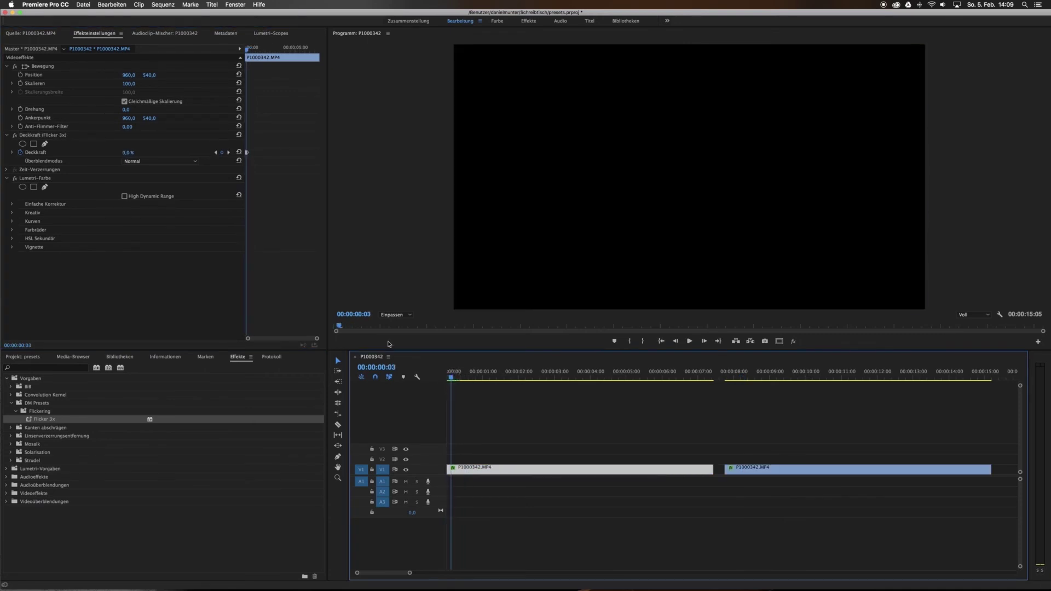
pyautogui.click(36, 153)
pyautogui.rightClick(38, 156)
pyautogui.click(51, 145)
pyautogui.rightClick(47, 137)
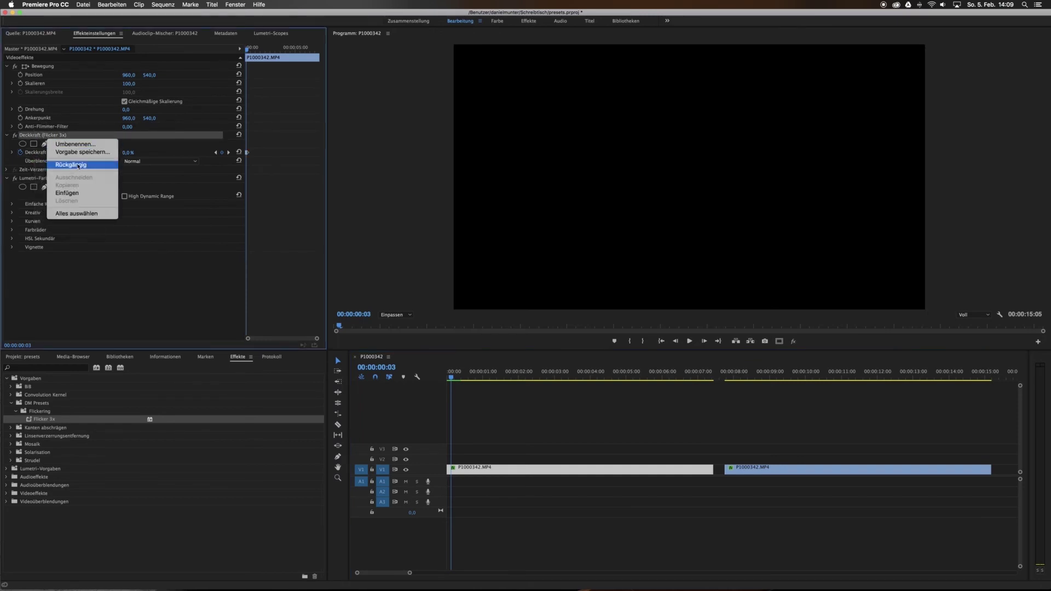
pyautogui.click(79, 153)
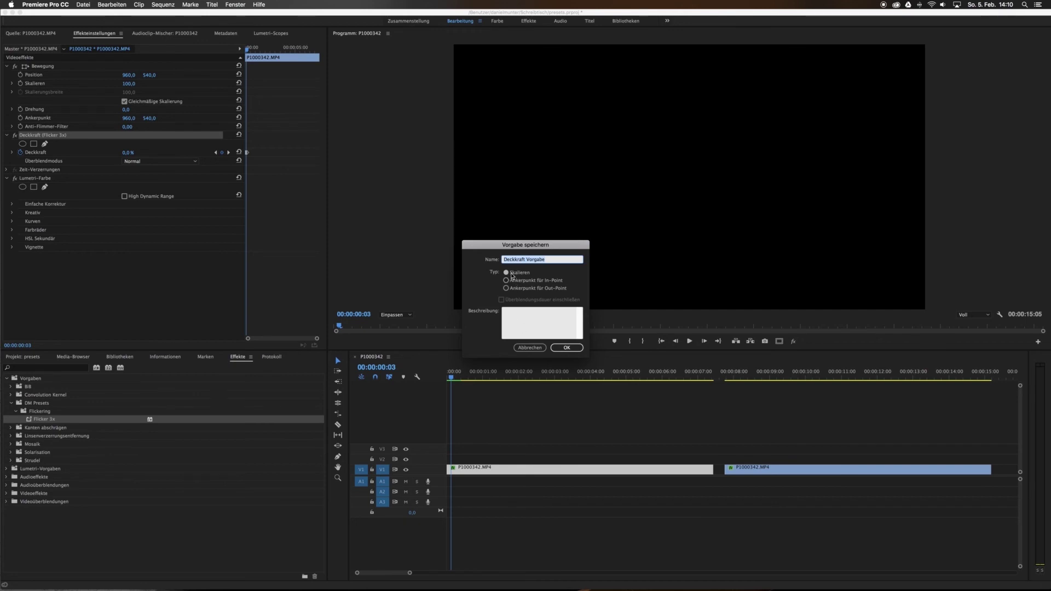
pyautogui.click(536, 349)
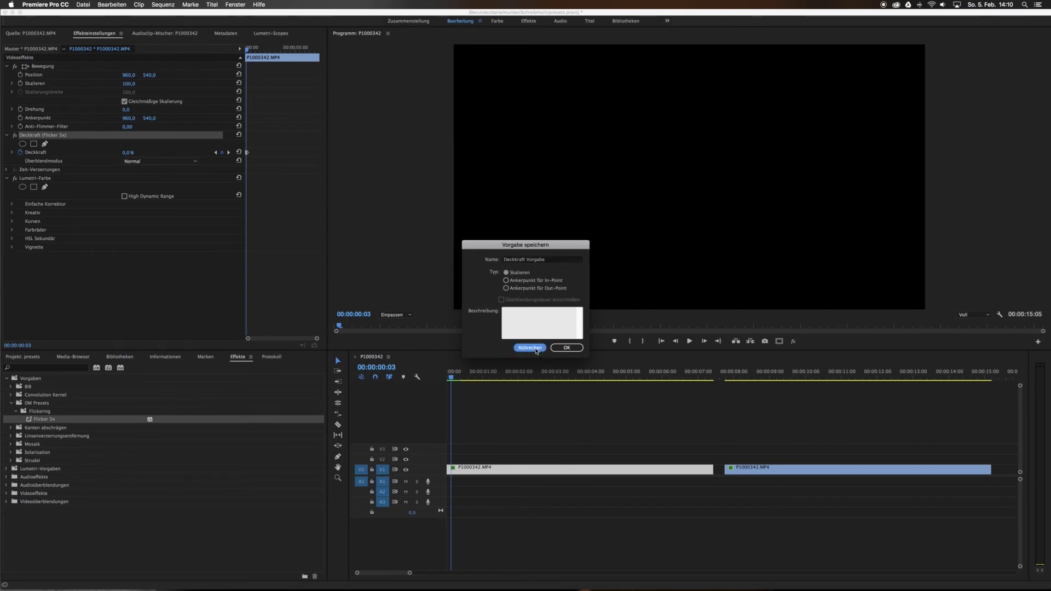
pyautogui.click(794, 469)
pyautogui.click(792, 377)
# - Inspect the opacity fade keyframes from 00:00:09:20 to 00:00:11:09, where opacity nears 100%
pyautogui.moveTo(793, 378); pyautogui.dragTo(798, 378)
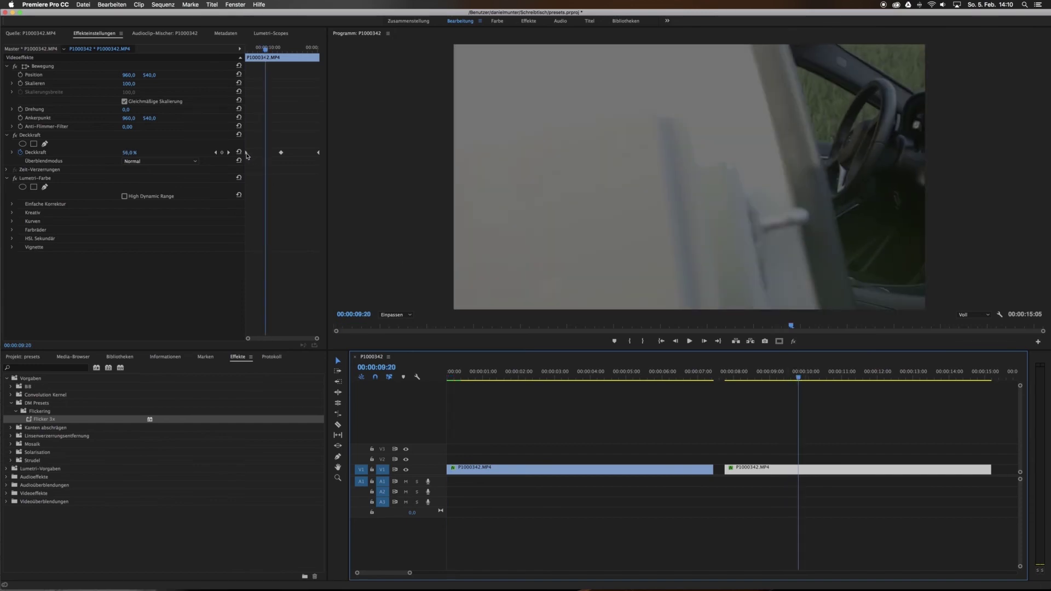
pyautogui.click(281, 153)
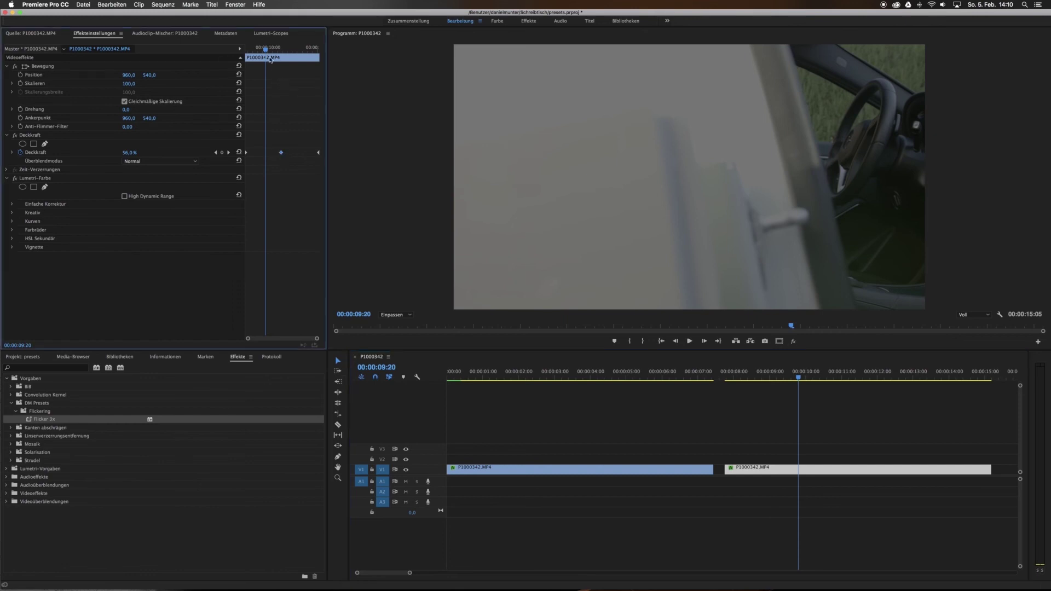
pyautogui.moveTo(266, 48); pyautogui.dragTo(281, 47)
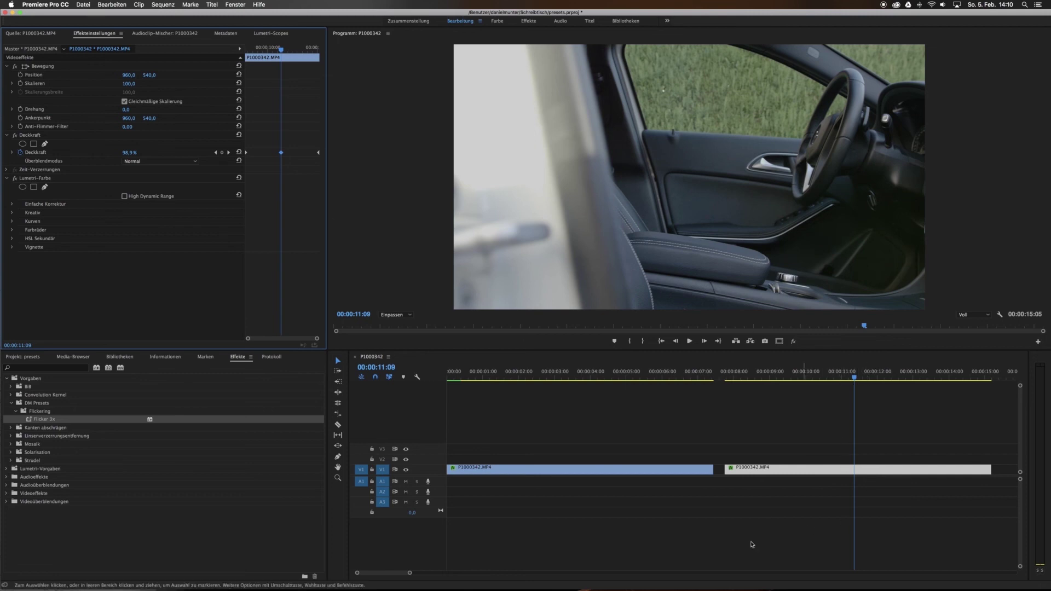
# - Add a third P1000342.MP4 copy after the second clip on V1 and trim its end shorter
pyautogui.moveTo(409, 572); pyautogui.dragTo(434, 573)
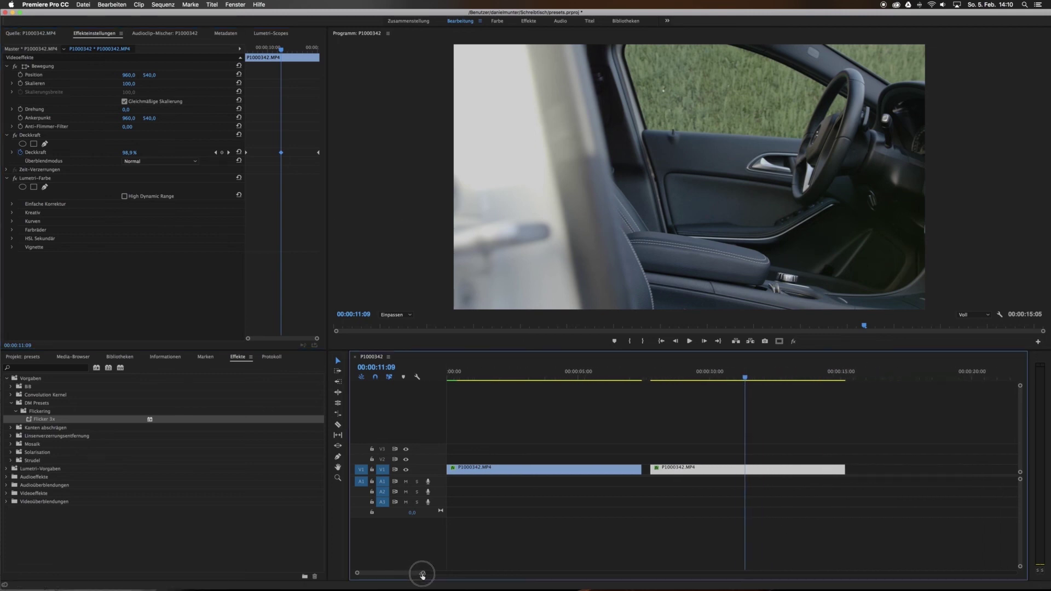
pyautogui.moveTo(632, 470); pyautogui.dragTo(795, 470)
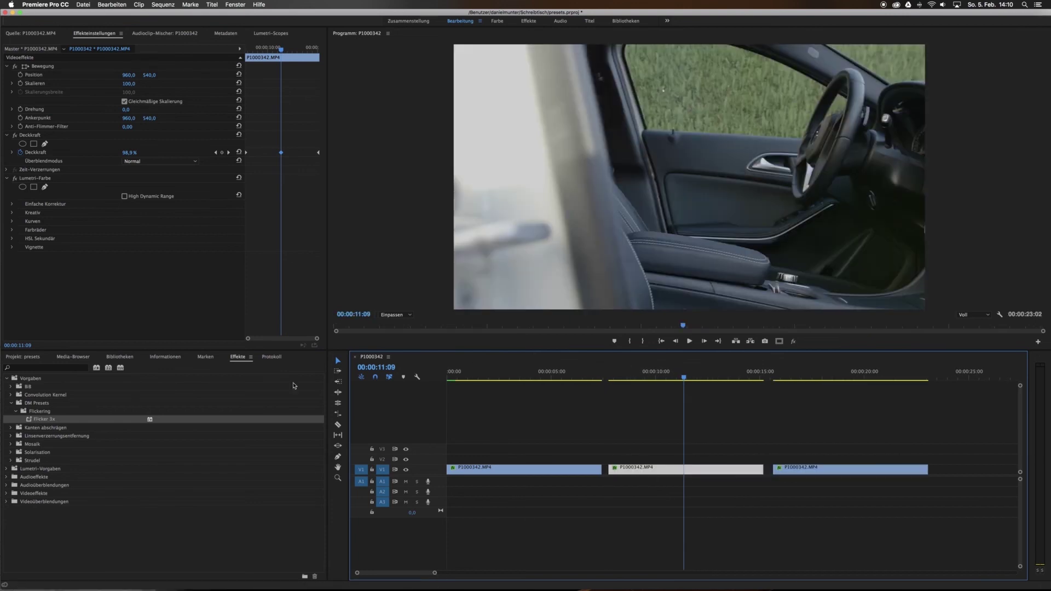
pyautogui.moveTo(927, 470); pyautogui.dragTo(852, 469)
pyautogui.click(797, 375)
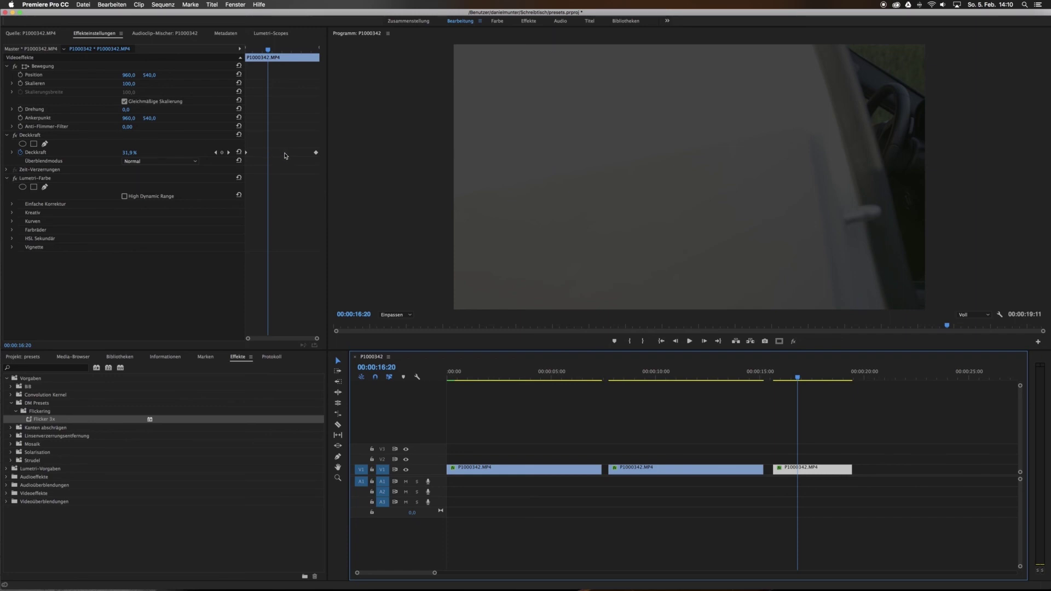
# - Delete the third clip from V1 and check the DM Presets folder's options
pyautogui.click(812, 442)
pyautogui.click(804, 466)
pyautogui.press('Delete')
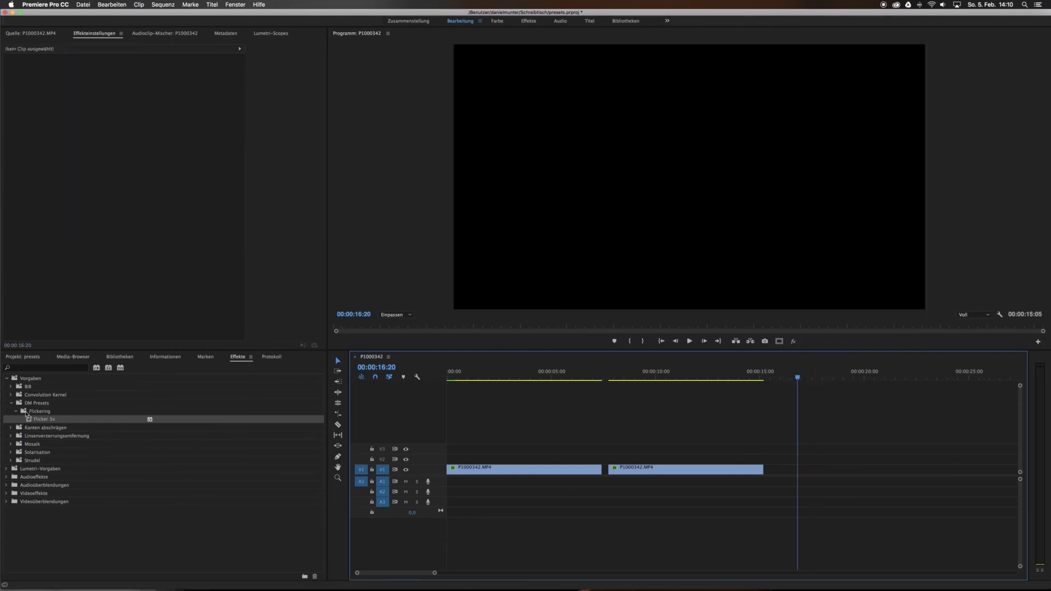
pyautogui.click(41, 404)
pyautogui.rightClick(41, 405)
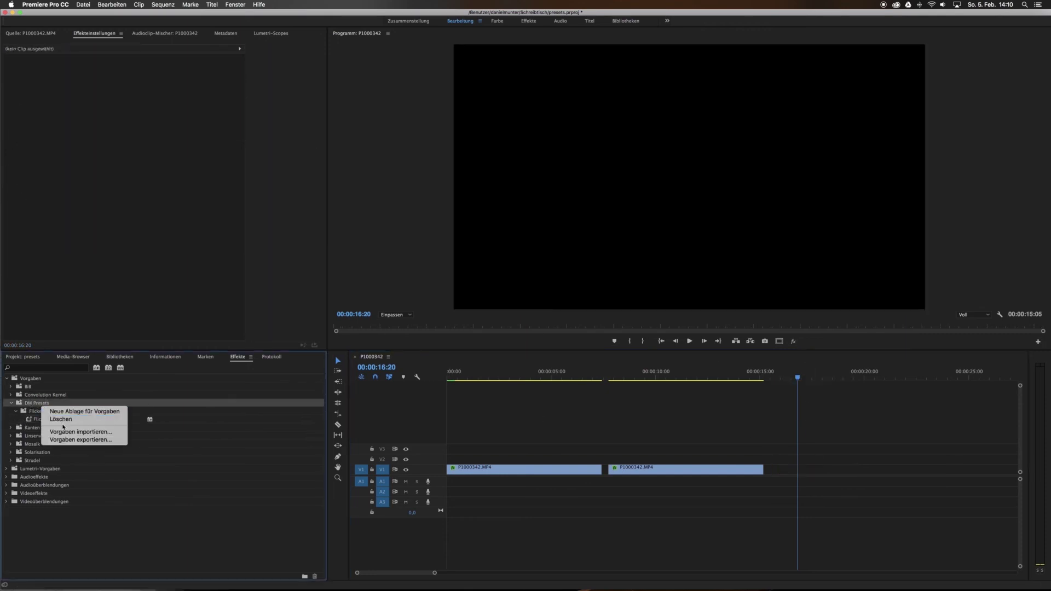
pyautogui.click(148, 422)
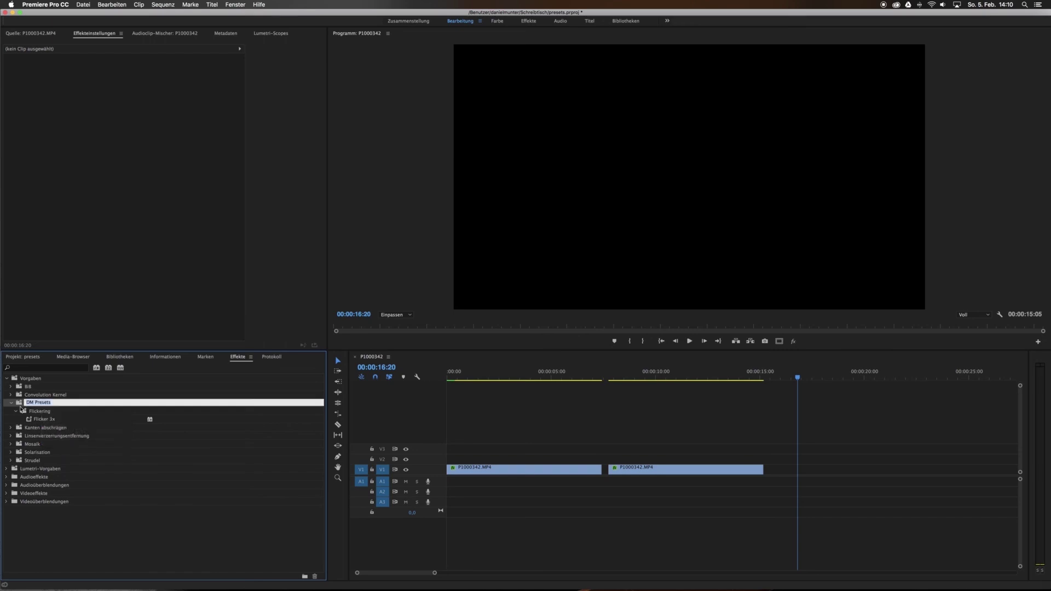
# - Save the second clip's Opacity as preset 'xxxxxxxx' and move it directly into Vorgaben
pyautogui.moveTo(638, 376); pyautogui.dragTo(673, 376)
pyautogui.click(662, 466)
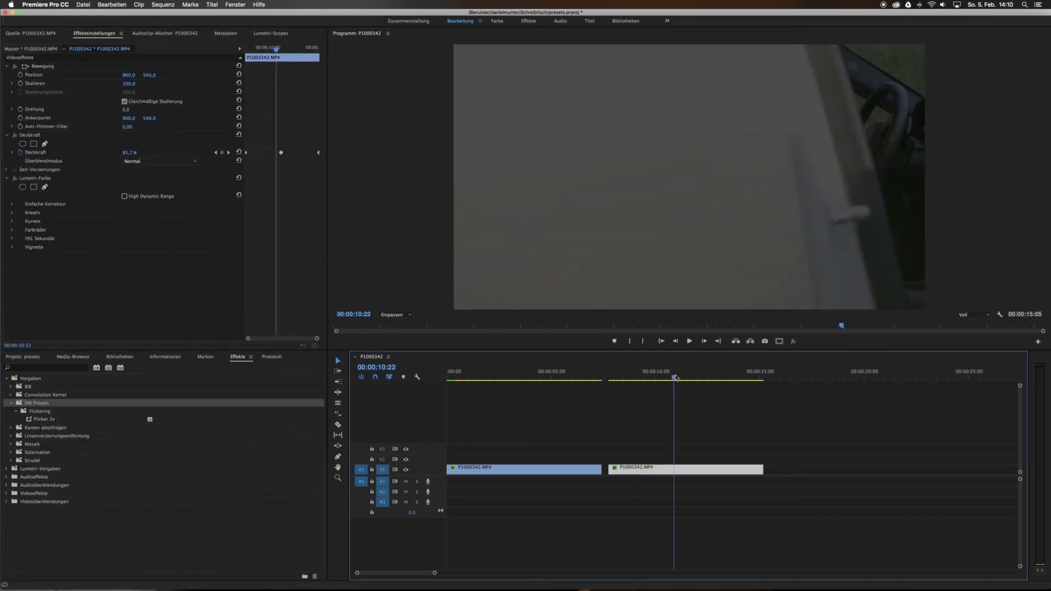
pyautogui.click(32, 136)
pyautogui.rightClick(34, 137)
pyautogui.click(76, 152)
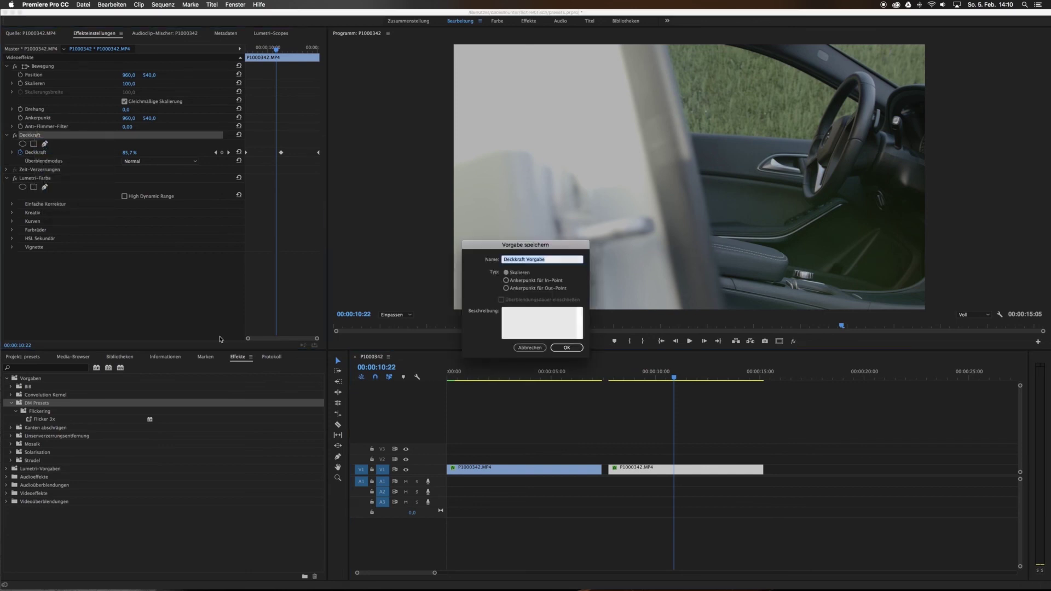
pyautogui.write('xxxxxxxx')
pyautogui.click(567, 348)
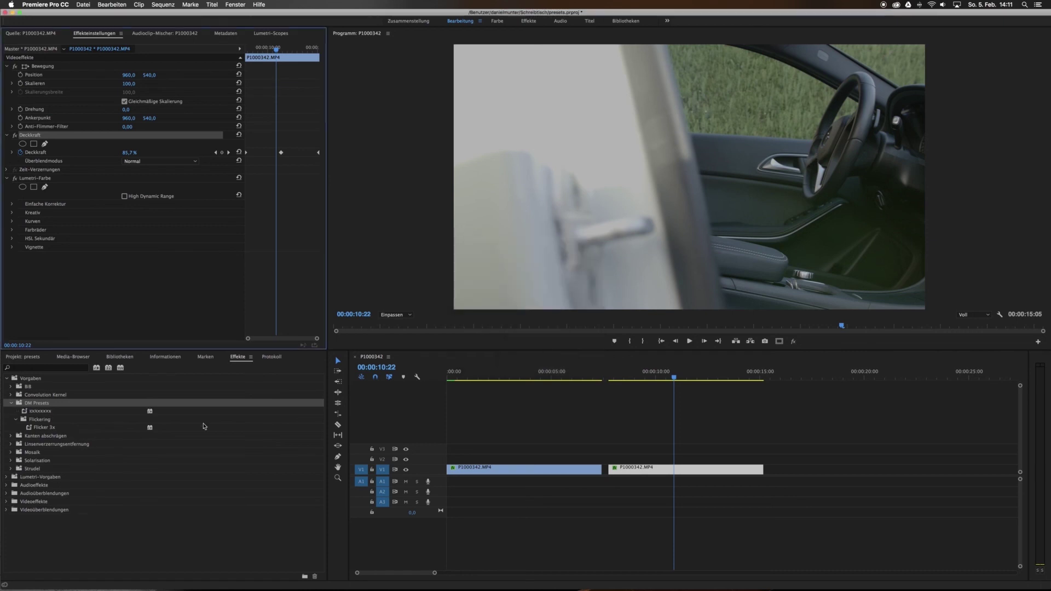
pyautogui.click(32, 404)
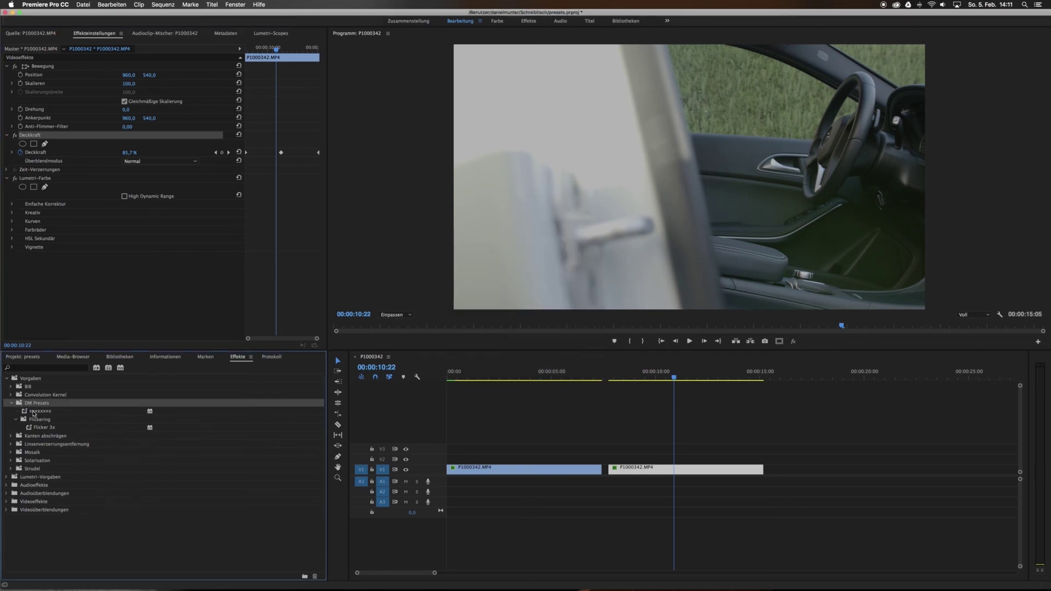
pyautogui.moveTo(33, 412); pyautogui.dragTo(26, 381)
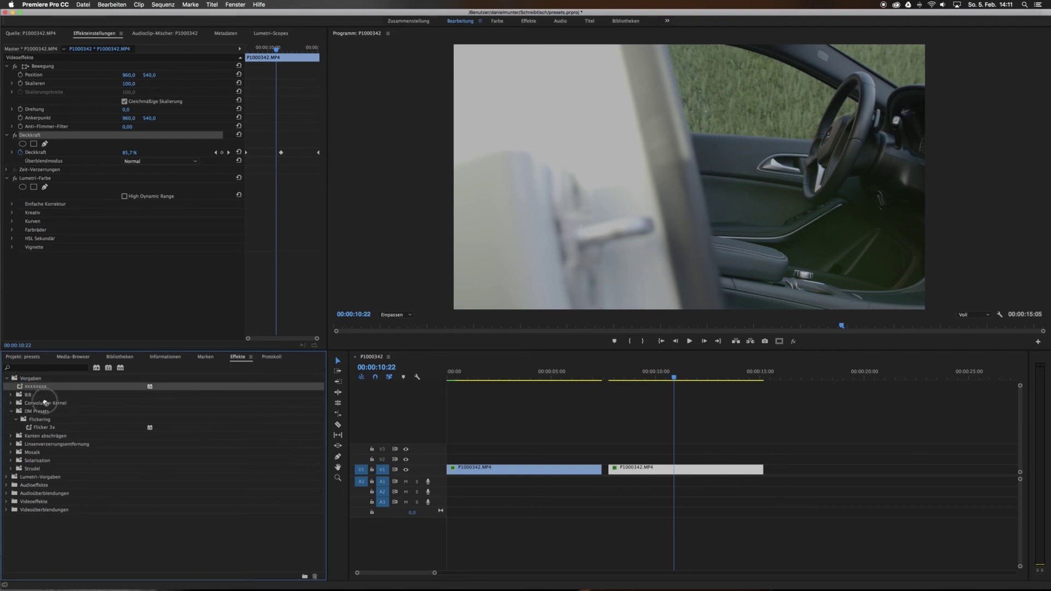
# - Create a new preset bin named 'X' inside Vorgaben
pyautogui.click(6, 379)
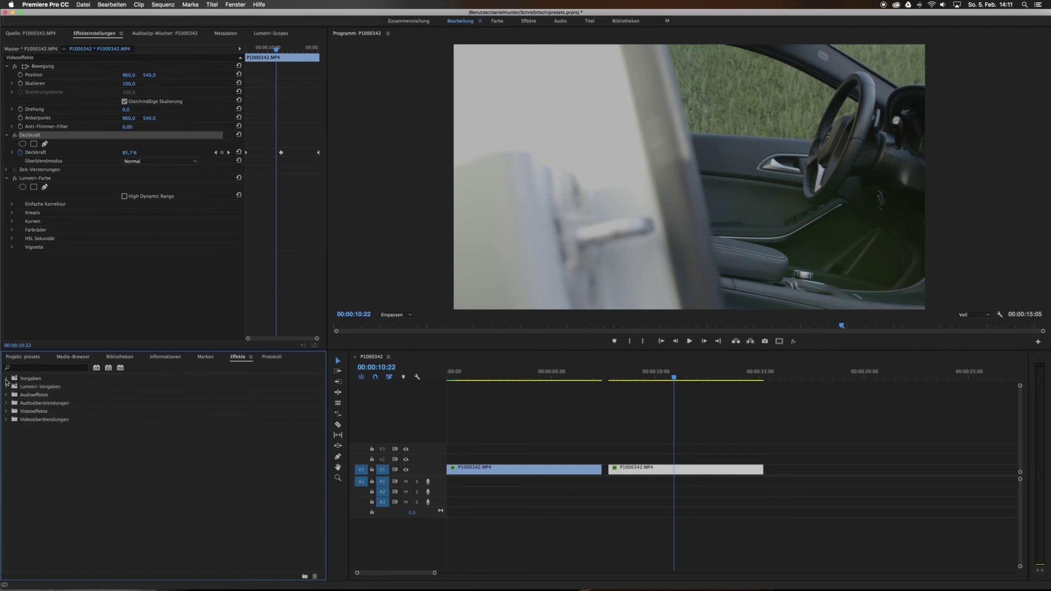
pyautogui.click(7, 378)
pyautogui.click(31, 380)
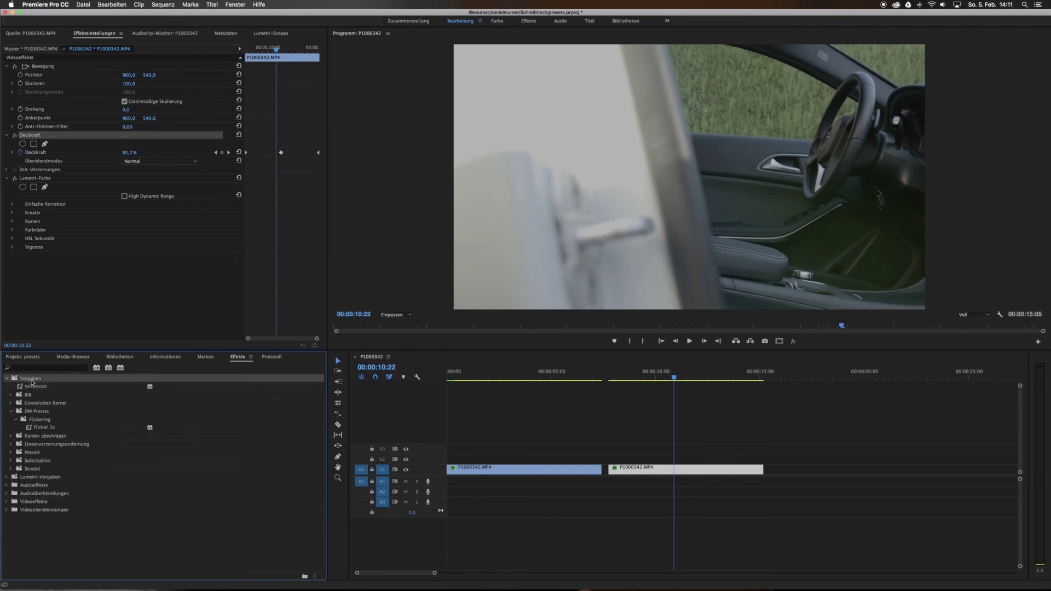
pyautogui.rightClick(31, 380)
pyautogui.click(47, 388)
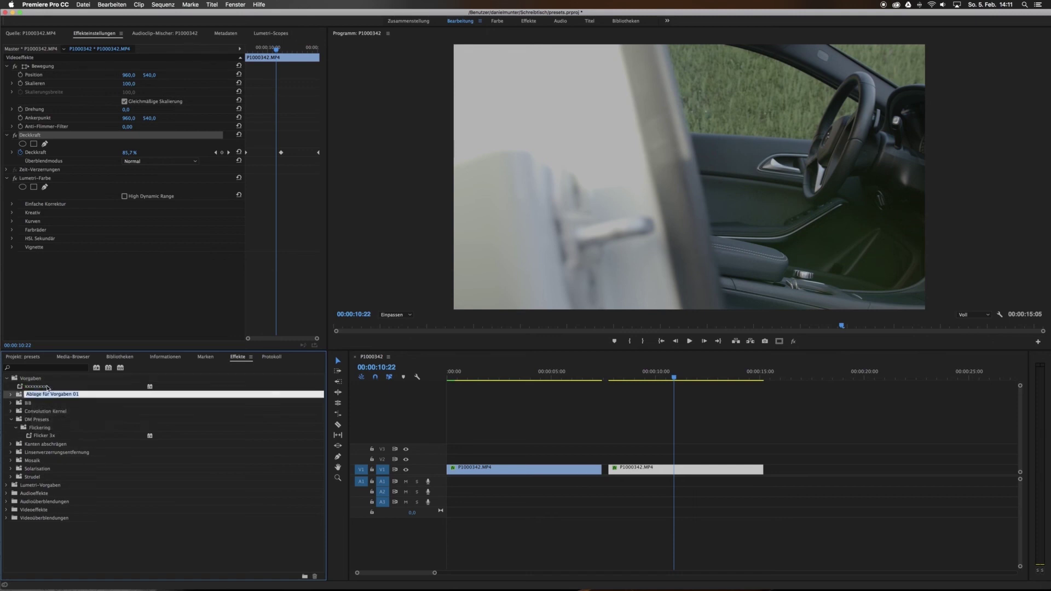
pyautogui.write('X')
pyautogui.press('Return')
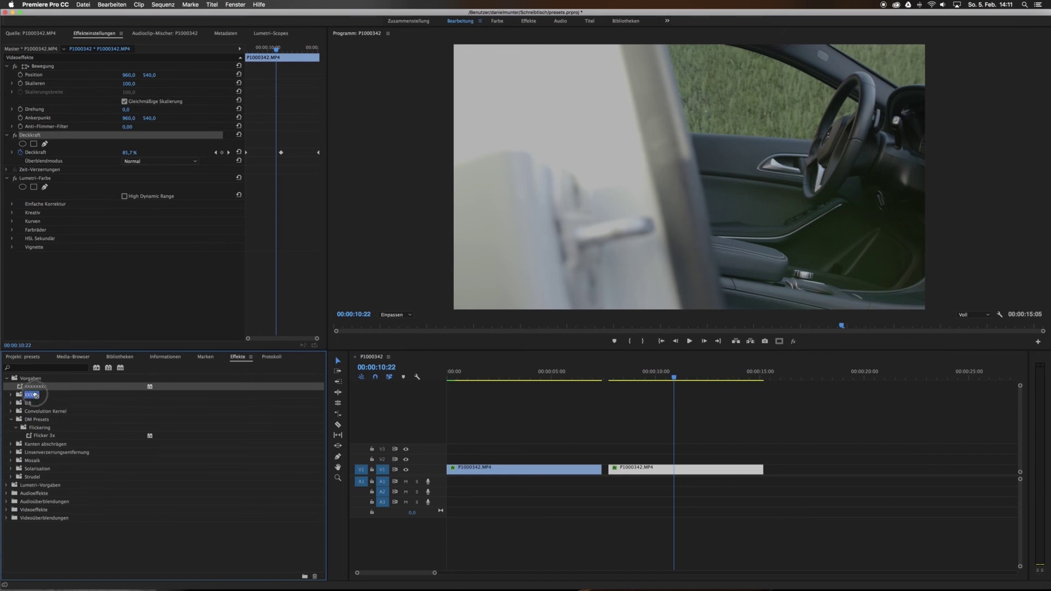
# - Move the test preset into bin 'X', then delete the bin along with the preset
pyautogui.moveTo(79, 388); pyautogui.dragTo(33, 395)
pyautogui.click(10, 387)
pyautogui.click(37, 388)
pyautogui.rightClick(37, 388)
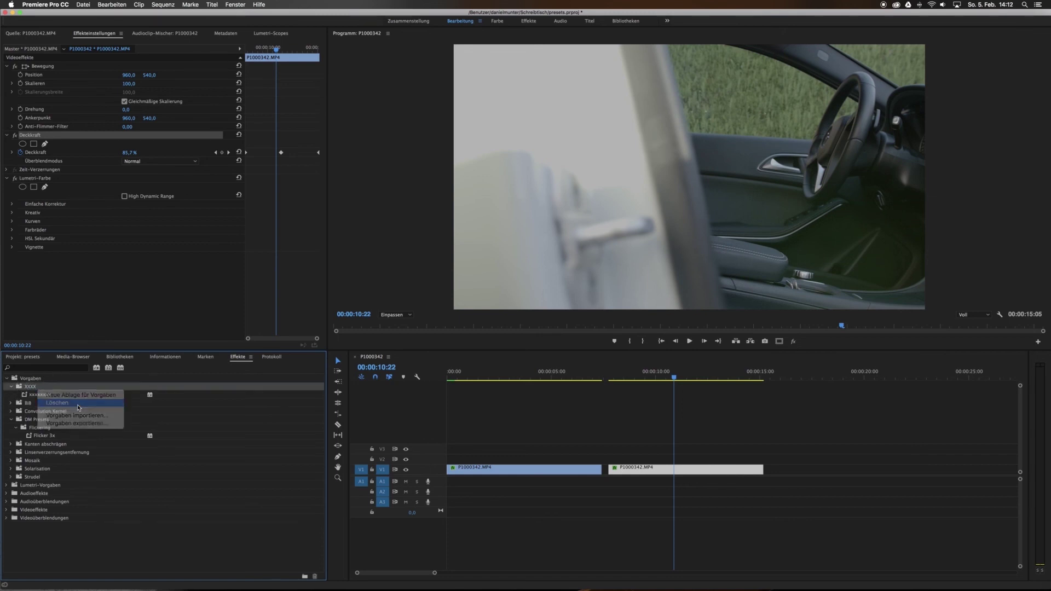
pyautogui.click(110, 395)
pyautogui.click(583, 313)
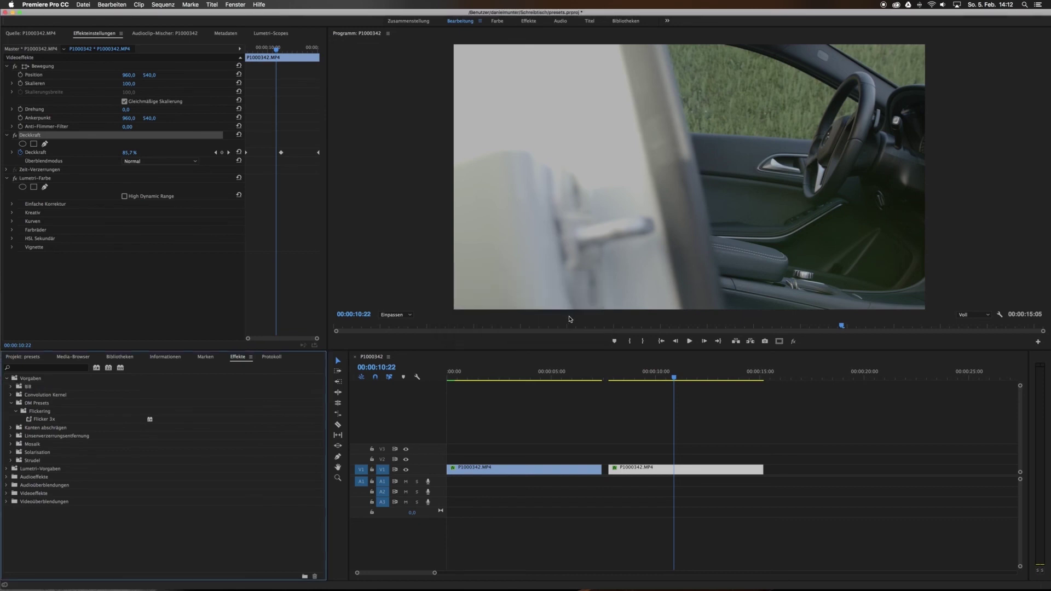
# - Bring up the Vorgaben folder's context menu showing the preset import and export options
pyautogui.rightClick(40, 380)
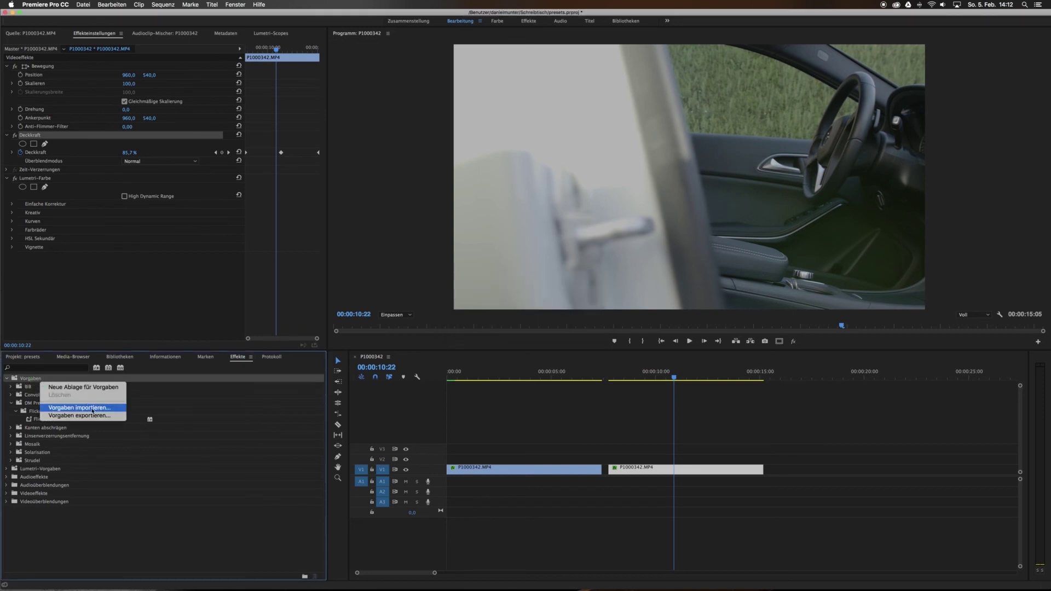